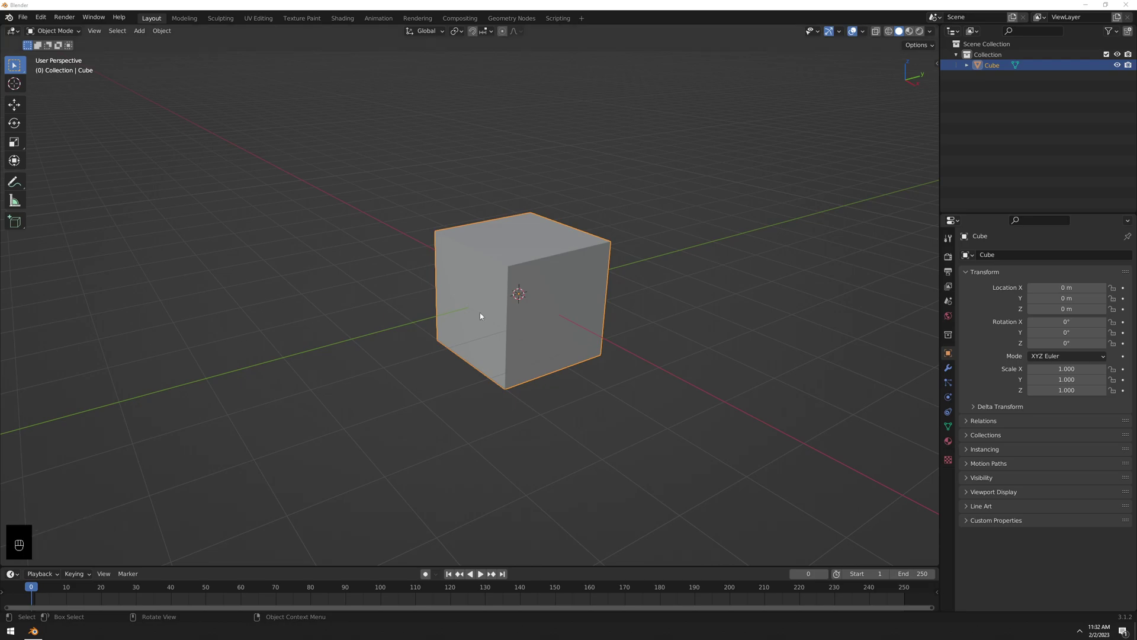
- Test the cube's default Tab Edit Mode toggle with vertex key 1 and face key 3
{"action": "left_click", "coordinate": [359, 310]}
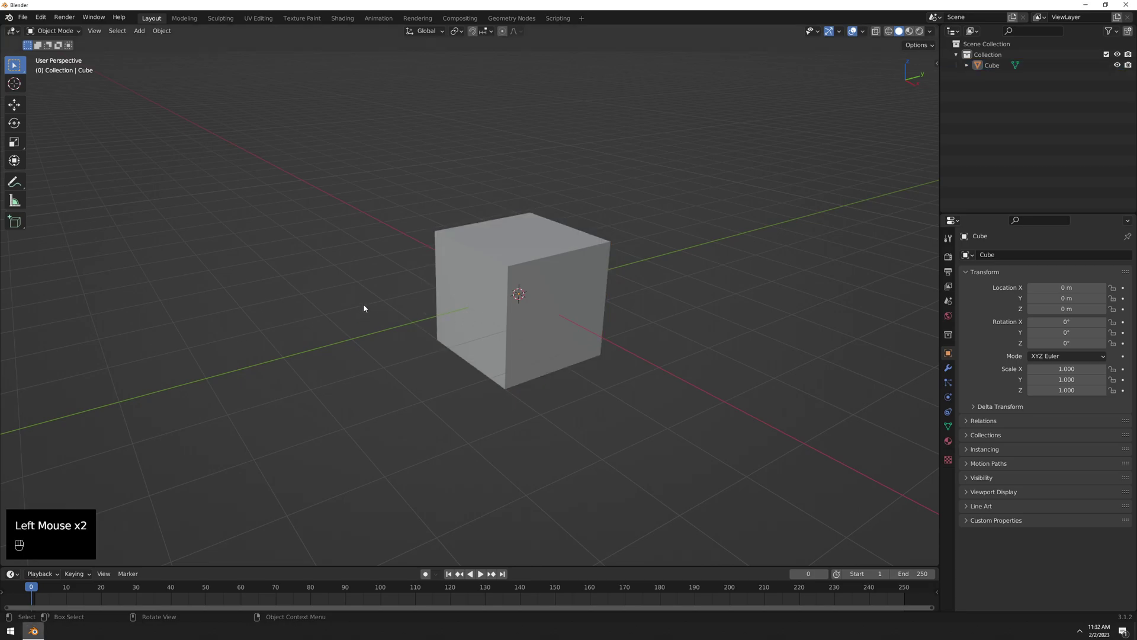
{"action": "left_click", "coordinate": [484, 298]}
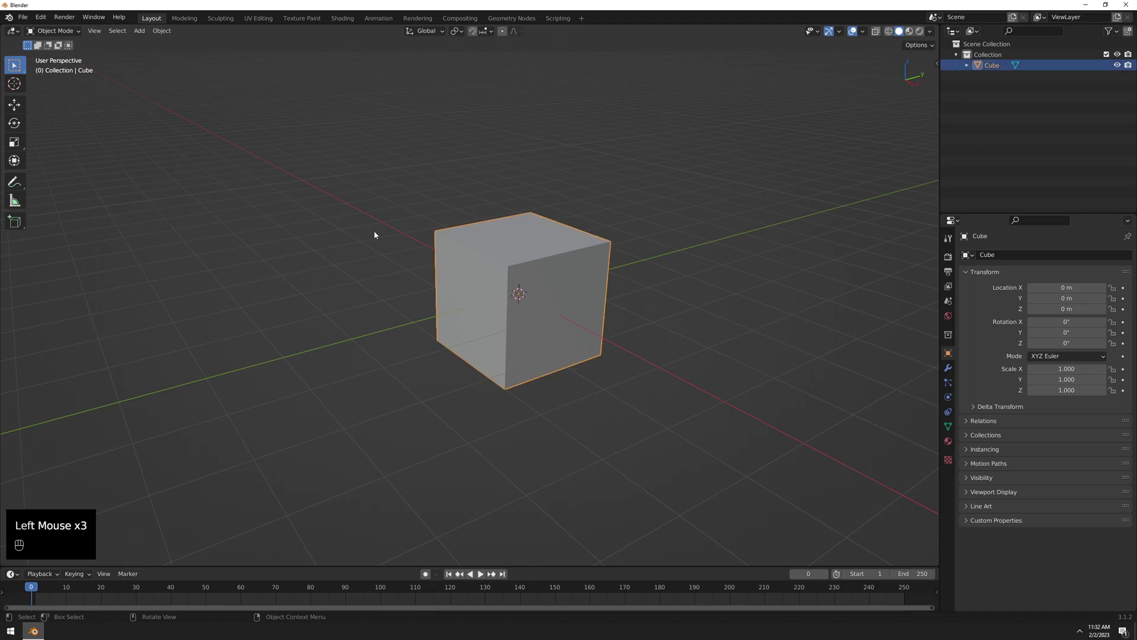
{"action": "key", "text": "Tab"}
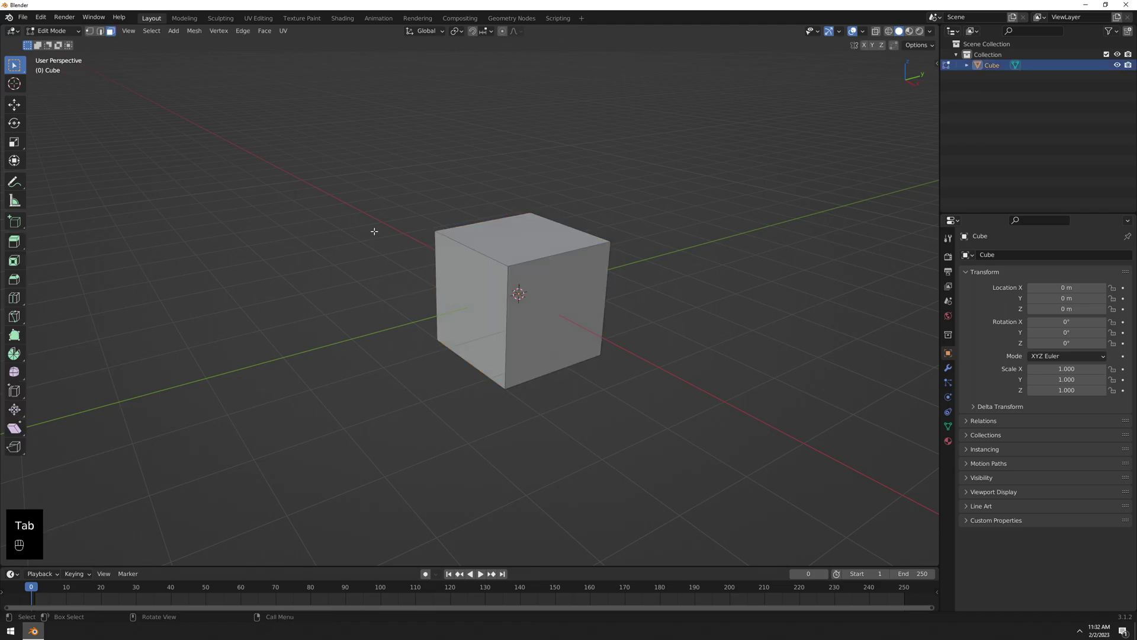
{"action": "key", "text": "1"}
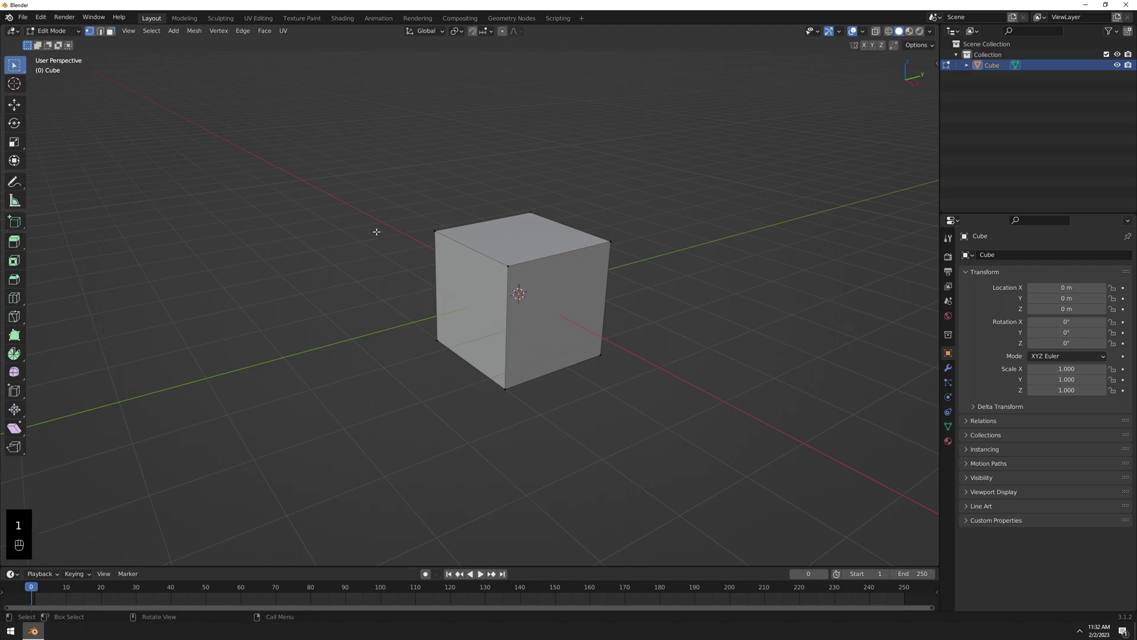
{"action": "key", "text": "Tab"}
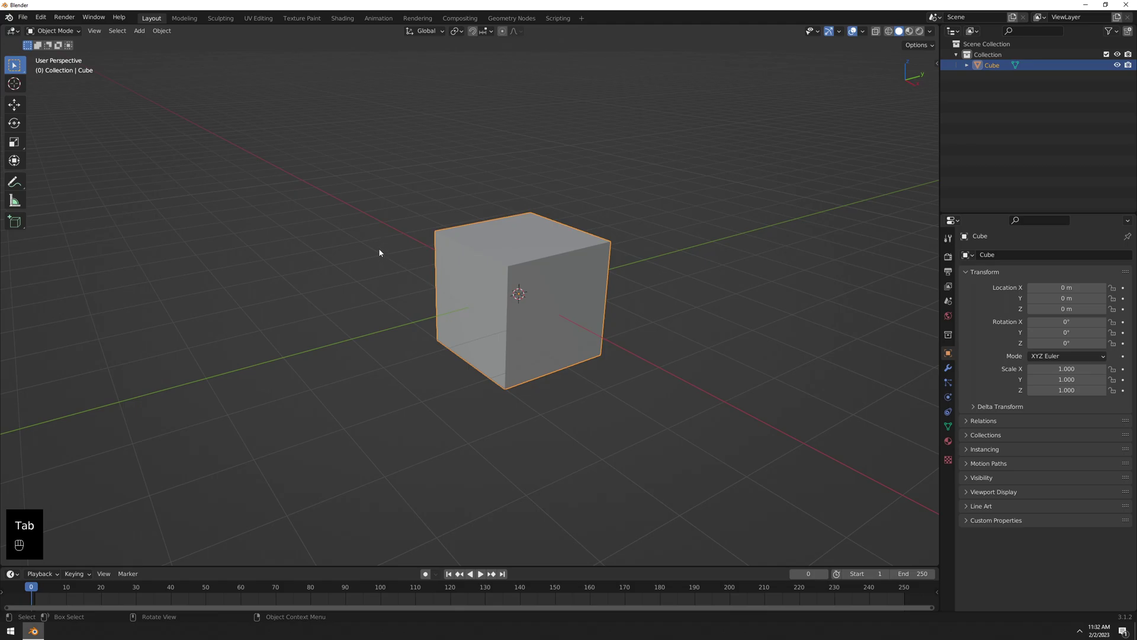
{"action": "key", "text": "Tab"}
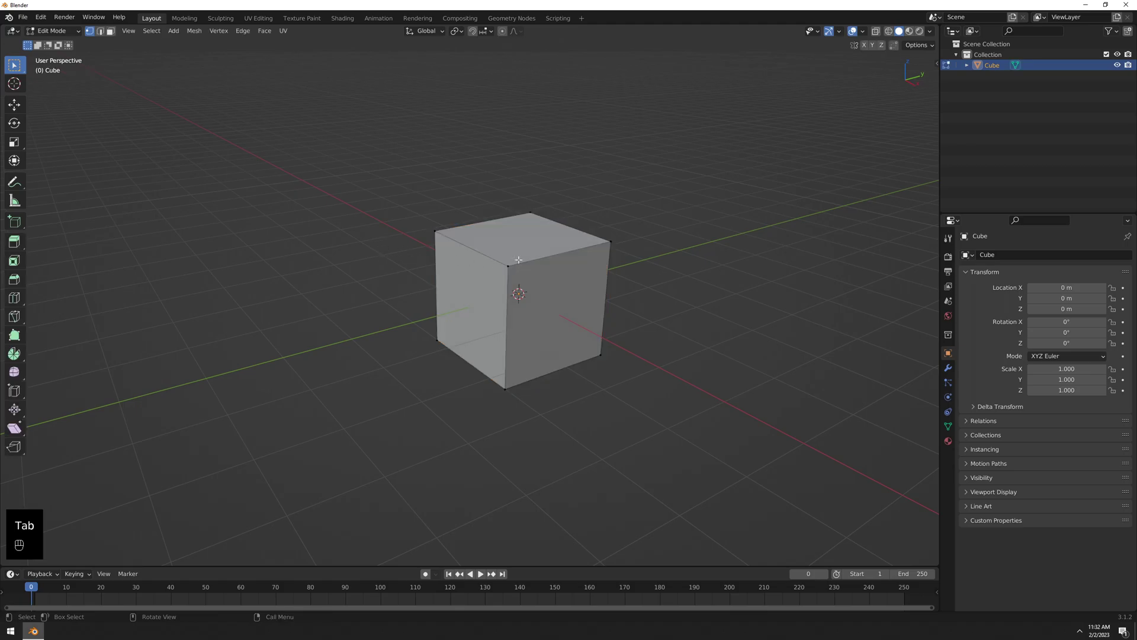
{"action": "key", "text": "3"}
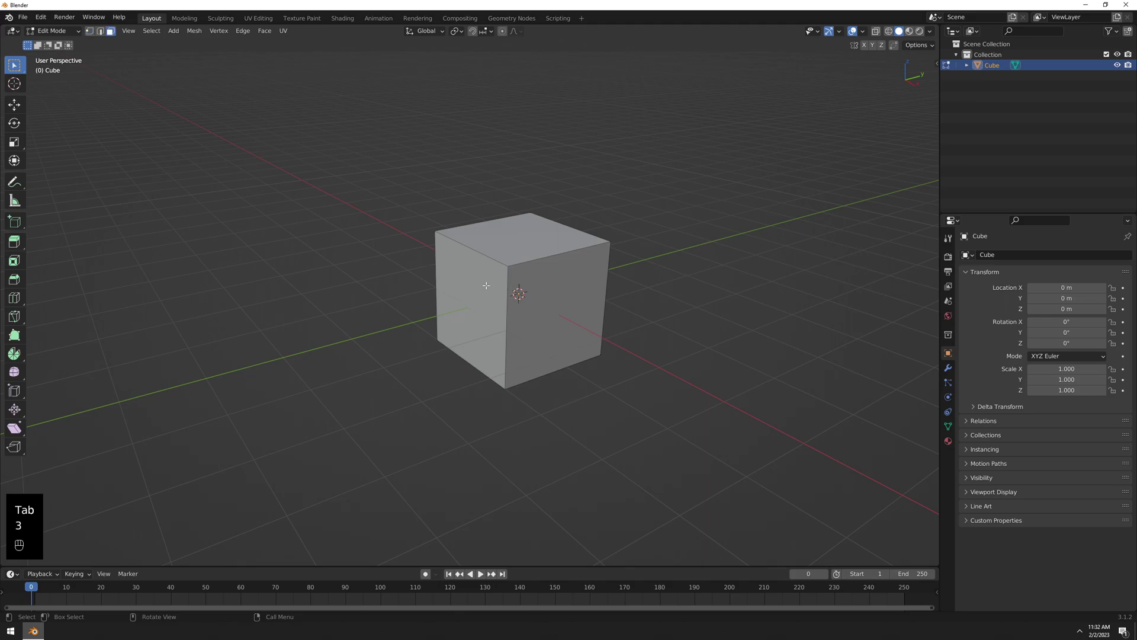
{"action": "key", "text": "Tab"}
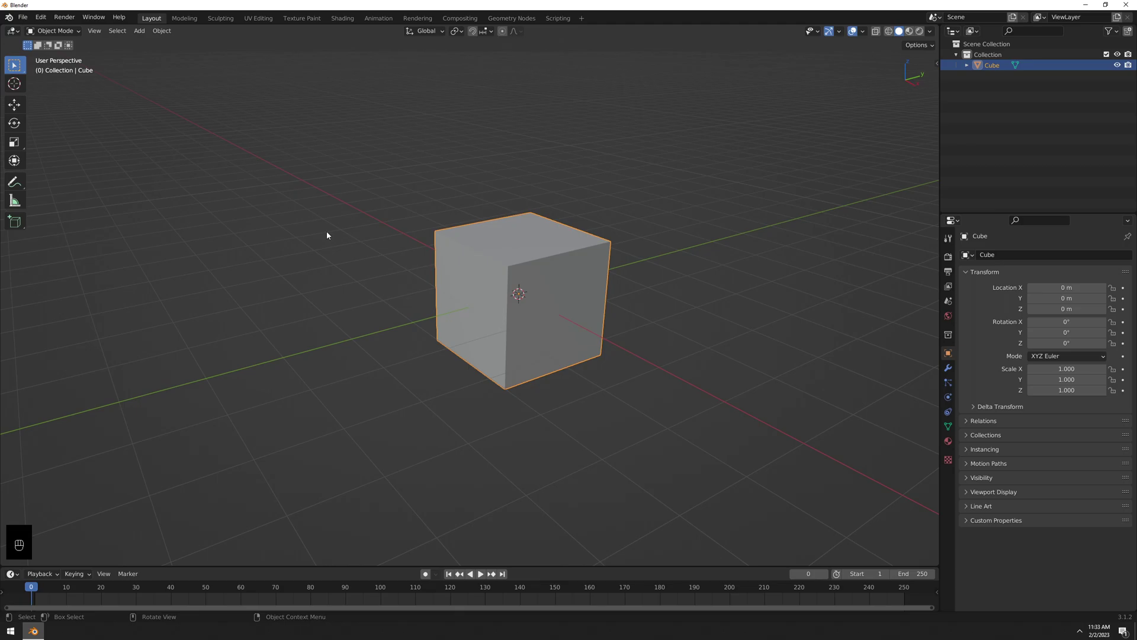
- Open Preferences on the Keymap page in an enlarged, centred window, keeping the Blender preset
{"action": "left_click", "coordinate": [40, 17]}
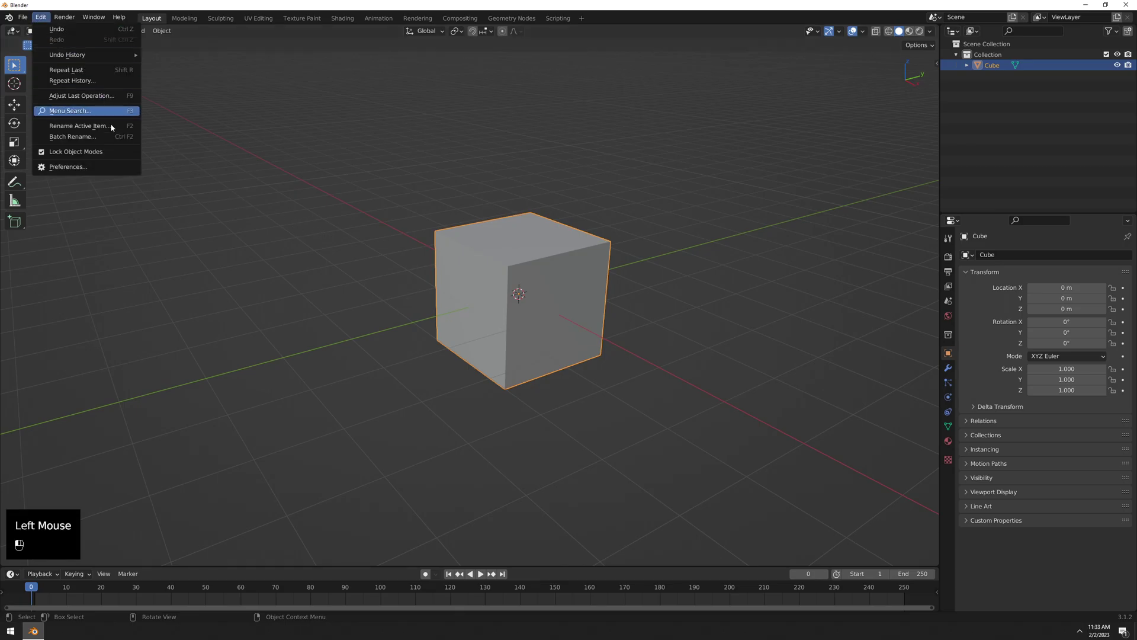
{"action": "left_click", "coordinate": [111, 169]}
{"action": "left_click_drag", "start_coordinate": [347, 308], "coordinate": [732, 466]}
{"action": "left_click_drag", "start_coordinate": [145, 24], "coordinate": [231, 51]}
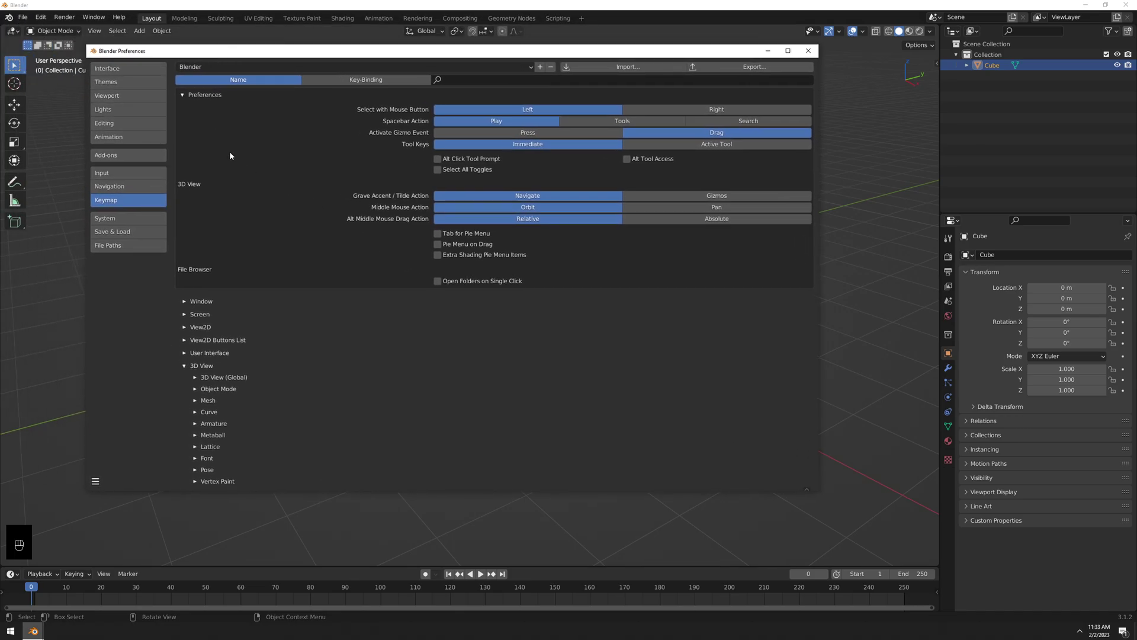
{"action": "left_click", "coordinate": [231, 66]}
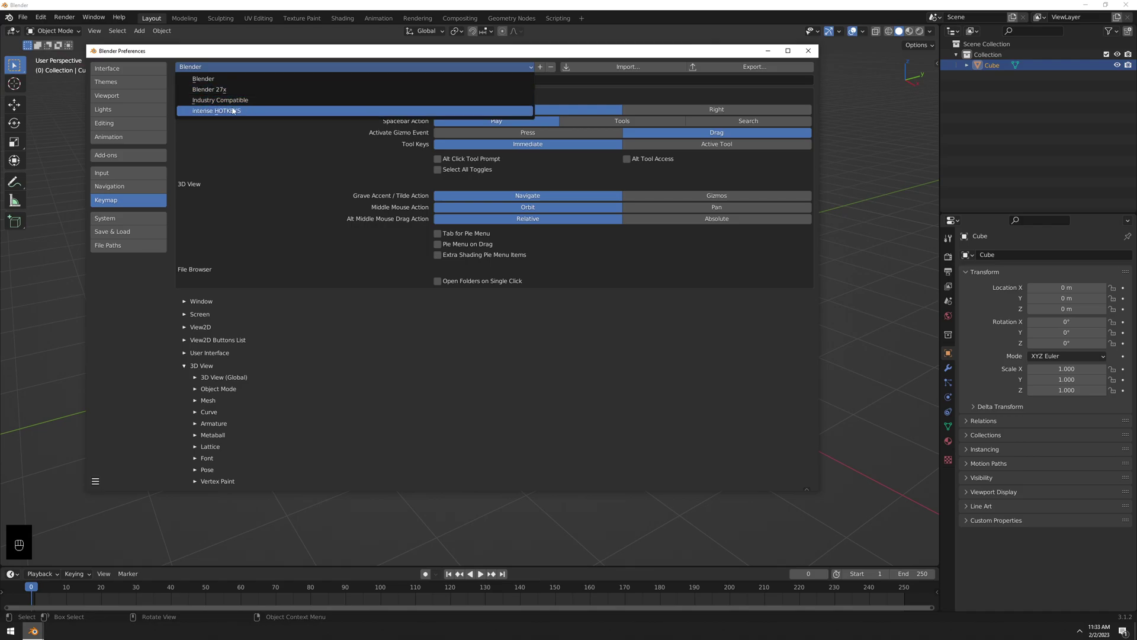
{"action": "left_click", "coordinate": [230, 78]}
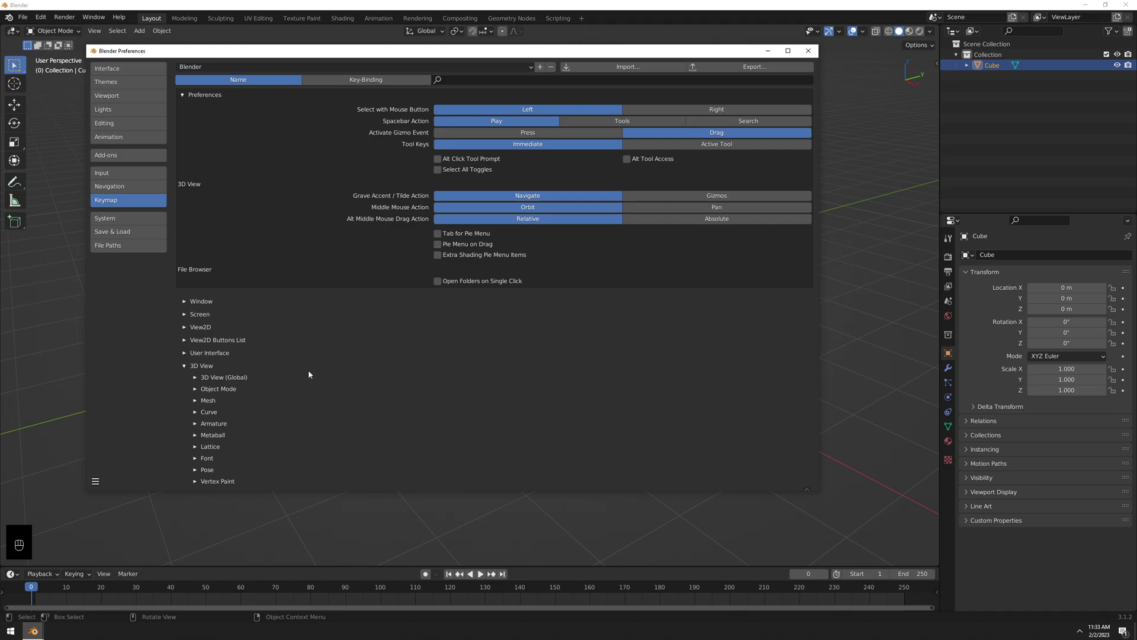
- Browse the 3D View keymap categories and collapse the Object Non-modal entries
{"action": "scroll", "coordinate": [317, 373], "scroll_direction": "down", "scroll_amount": 1}
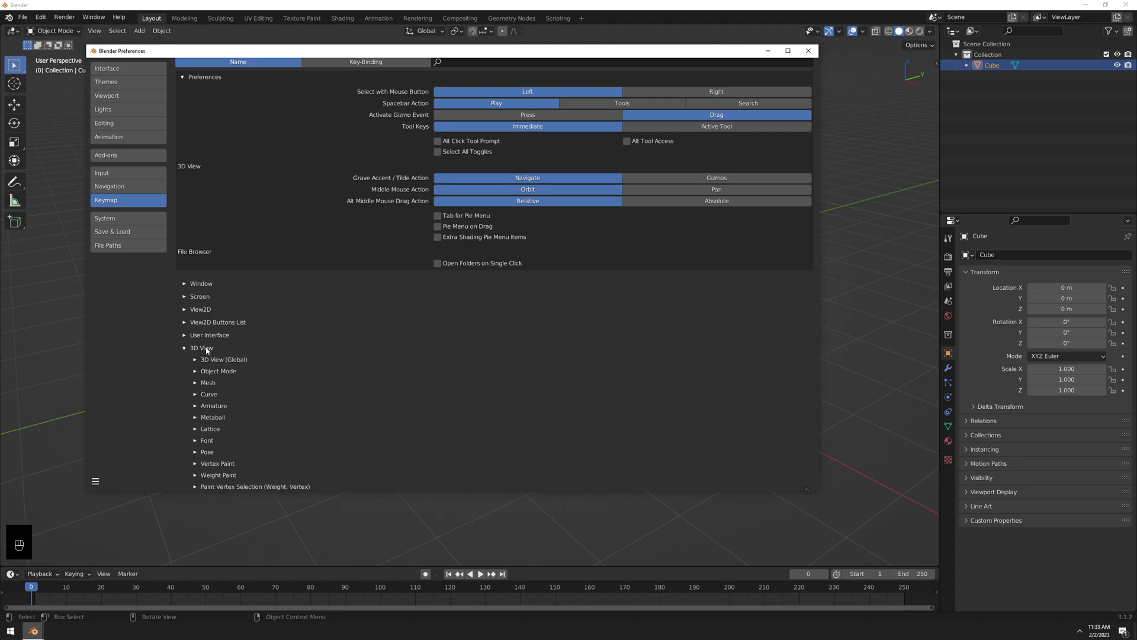
{"action": "left_click", "coordinate": [196, 371]}
{"action": "left_click", "coordinate": [196, 372]}
{"action": "left_click", "coordinate": [197, 360]}
{"action": "left_click", "coordinate": [196, 360]}
{"action": "scroll", "coordinate": [213, 305], "scroll_direction": "down", "scroll_amount": 3}
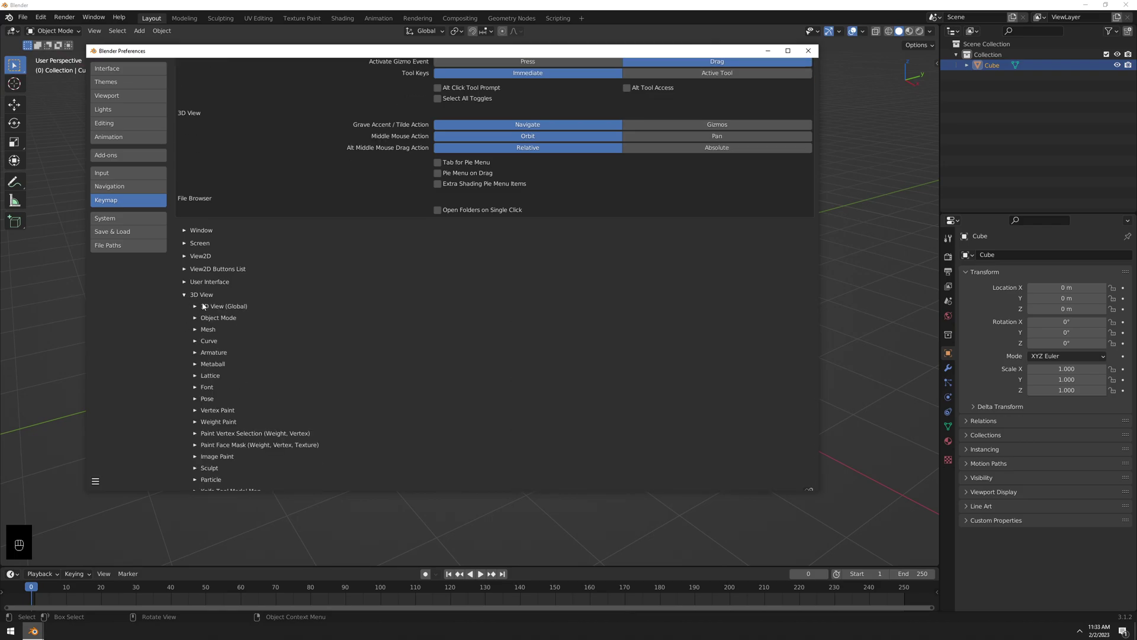
{"action": "scroll", "coordinate": [236, 350], "scroll_direction": "down", "scroll_amount": 6}
{"action": "left_click", "coordinate": [198, 454]}
- Expand Object Mode > Object Mode (Global) to reveal the Hide Collection number-key bindings
{"action": "scroll", "coordinate": [229, 370], "scroll_direction": "up", "scroll_amount": 1}
{"action": "left_click", "coordinate": [197, 229]}
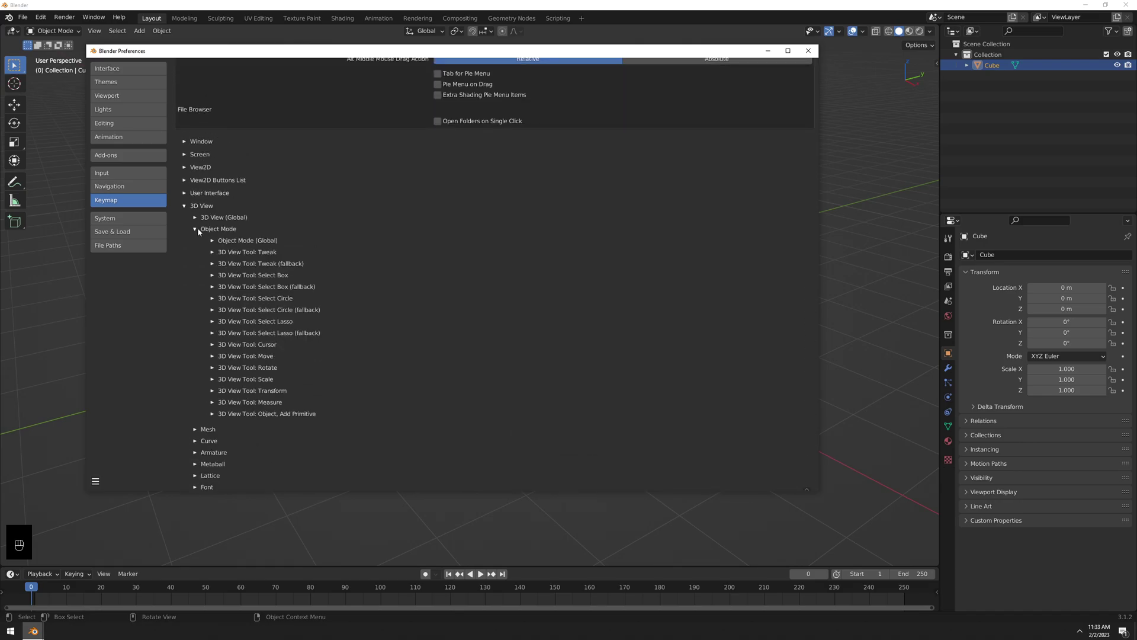
{"action": "left_click", "coordinate": [213, 240]}
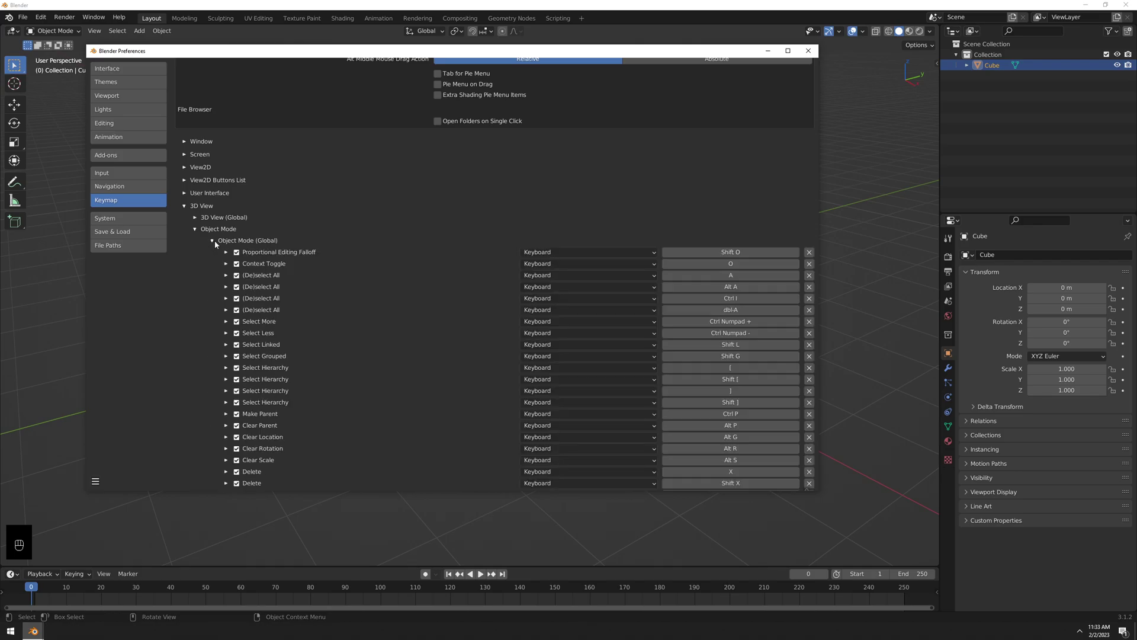
{"action": "scroll", "coordinate": [278, 392], "scroll_direction": "down", "scroll_amount": 15}
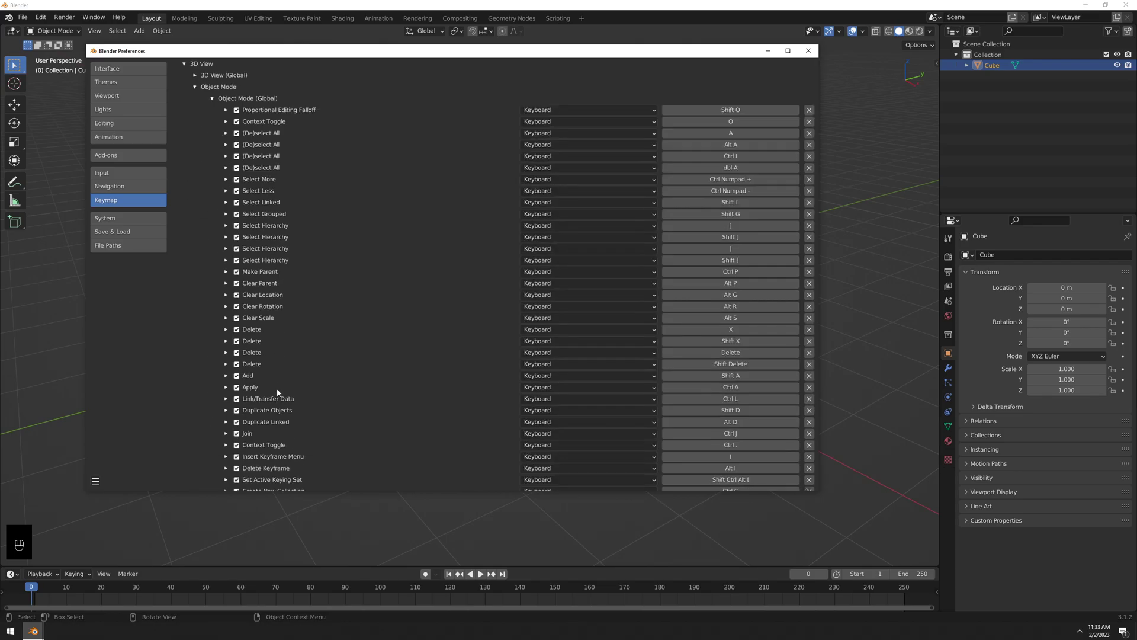
{"action": "scroll", "coordinate": [385, 353], "scroll_direction": "up", "scroll_amount": 2}
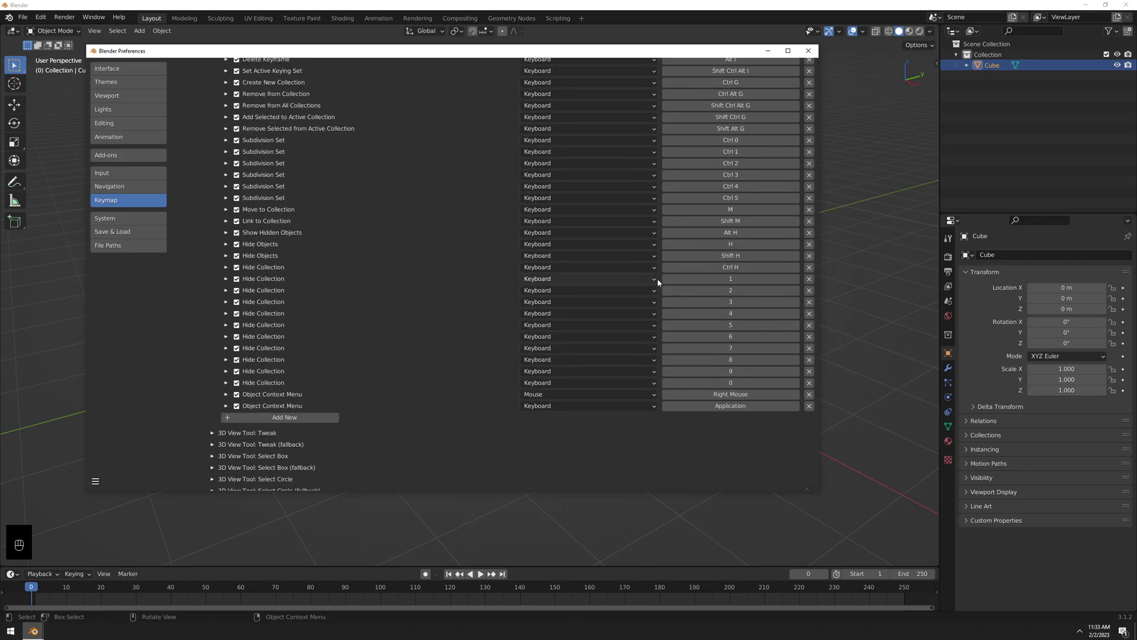
- Inspect the details of the Hide Collection binding on key 1
{"action": "left_click", "coordinate": [226, 279]}
{"action": "left_click", "coordinate": [226, 279]}
{"action": "left_click", "coordinate": [226, 279]}
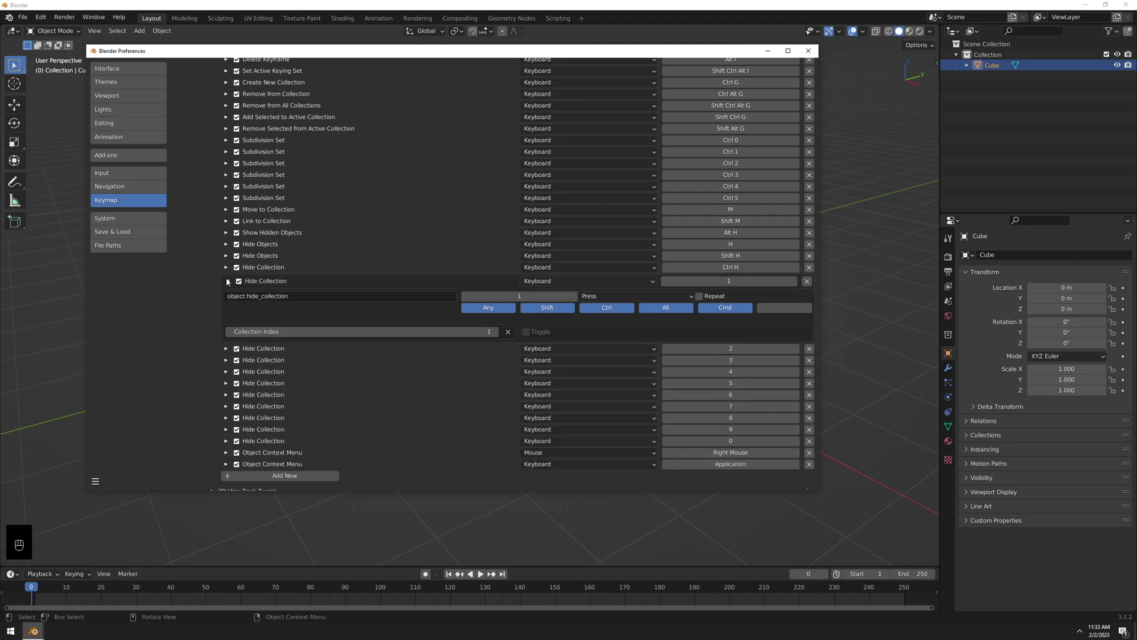
{"action": "left_click", "coordinate": [228, 281]}
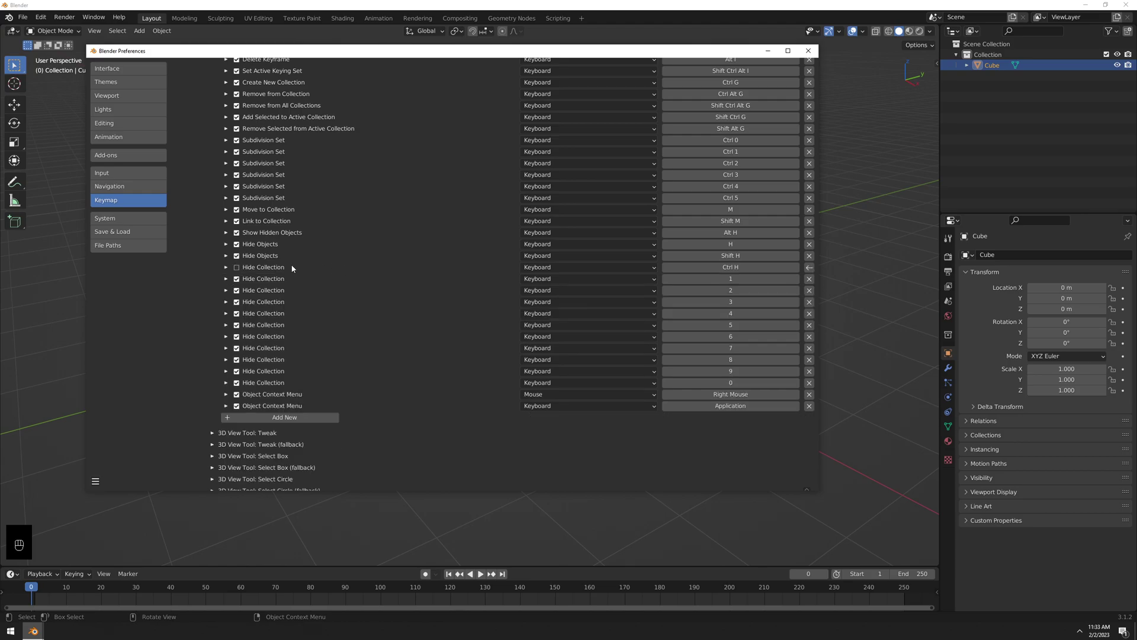
{"action": "left_click", "coordinate": [236, 279]}
{"action": "left_click", "coordinate": [227, 279]}
- Disable the Hide Collection bindings on keys 1 through 0 and add a new keymap entry
{"action": "left_click", "coordinate": [229, 280]}
{"action": "left_click_drag", "start_coordinate": [239, 292], "coordinate": [238, 372]}
{"action": "left_click", "coordinate": [236, 382]}
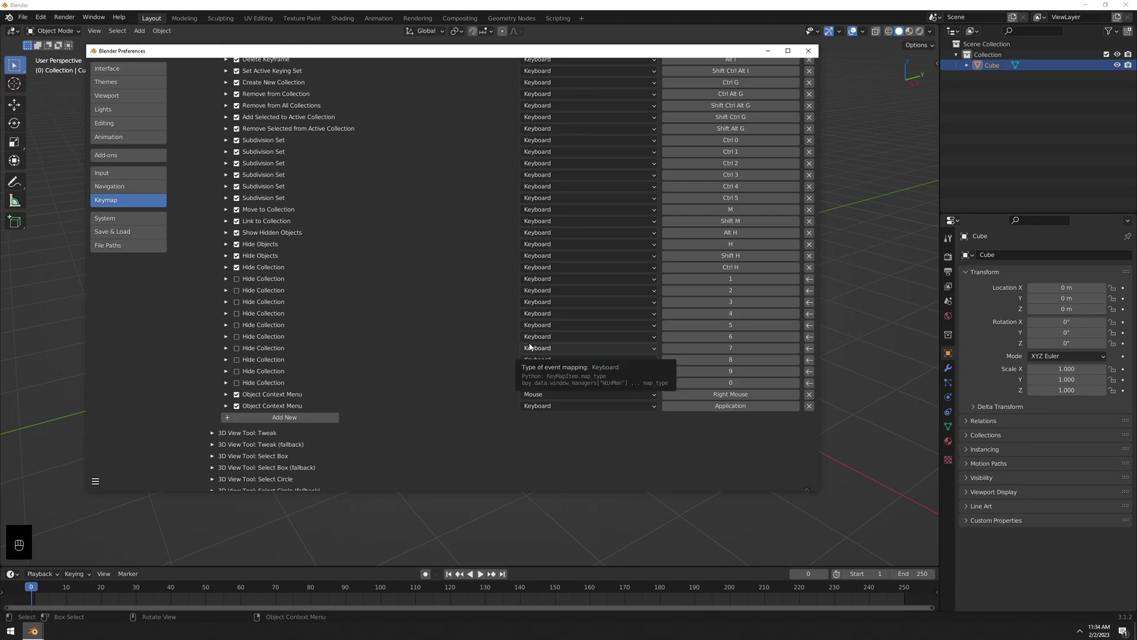
{"action": "left_click", "coordinate": [304, 418]}
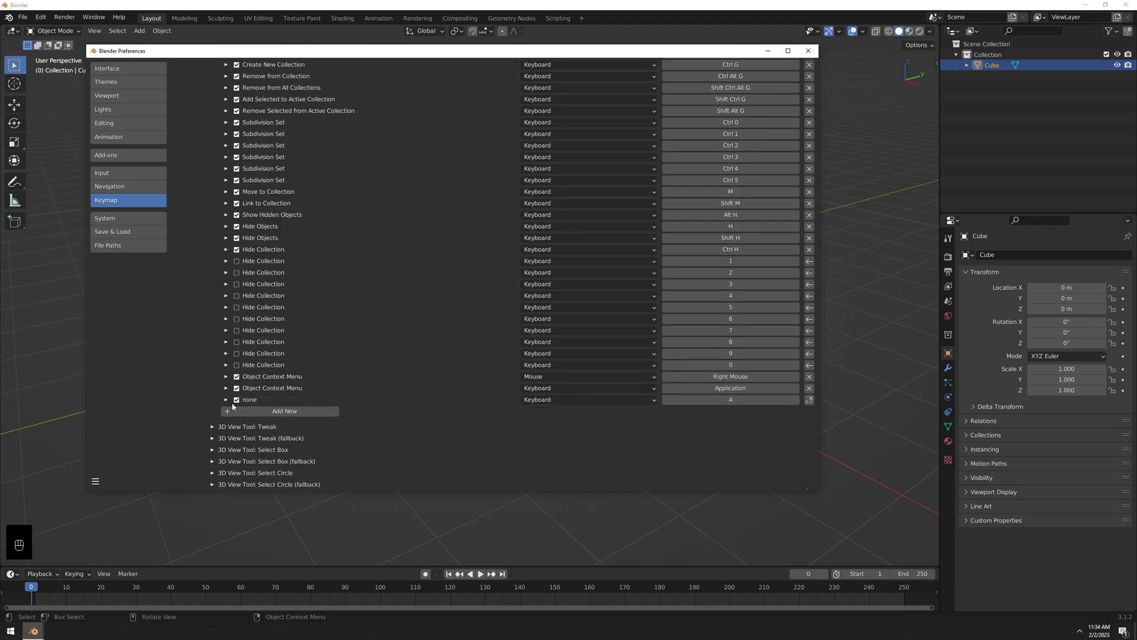
- Enter object.mode_set_with_submode as the new entry's operator
{"action": "left_click", "coordinate": [228, 402]}
{"action": "left_click", "coordinate": [268, 417]}
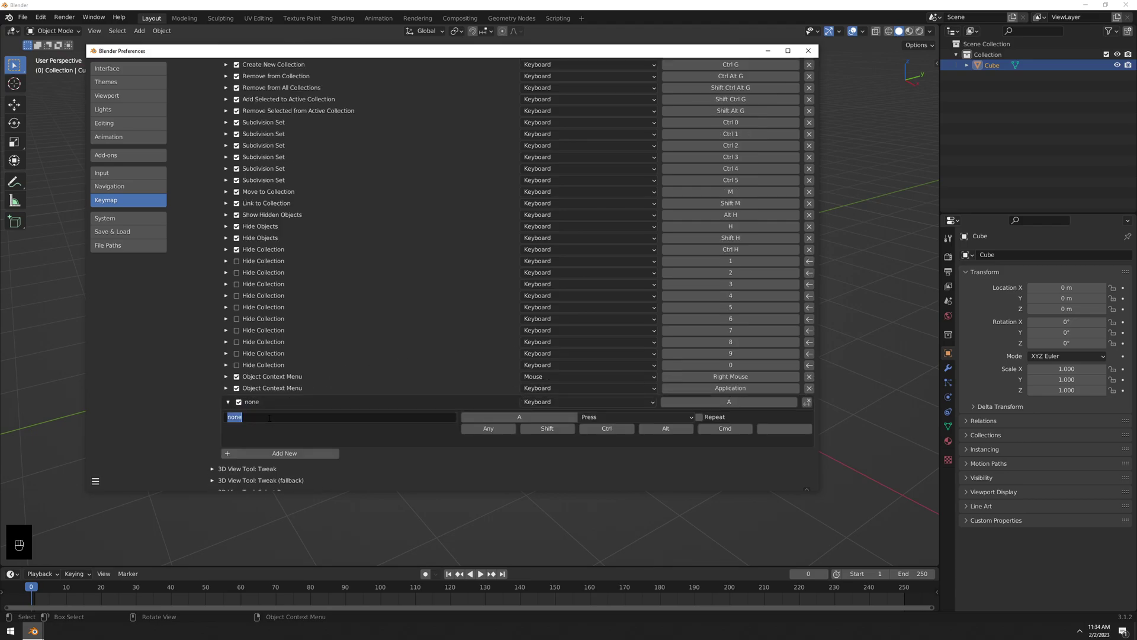
{"action": "type", "text": "object.mode_set_with_submode"}
- Select the whole object.mode_set_with_submode text in the operator field
{"action": "left_click_drag", "start_coordinate": [333, 418], "coordinate": [226, 418]}
{"action": "left_click", "coordinate": [320, 418]}
{"action": "left_click_drag", "start_coordinate": [320, 417], "coordinate": [211, 424]}
{"action": "left_click_drag", "start_coordinate": [320, 418], "coordinate": [224, 418]}
{"action": "left_click", "coordinate": [313, 420]}
{"action": "double_click", "coordinate": [313, 421]}
{"action": "key", "text": "ctrl+c"}
- Bind key 1 to Edit Mode in Vertex sub-mode, then add another blank entry
{"action": "key", "text": "Return"}
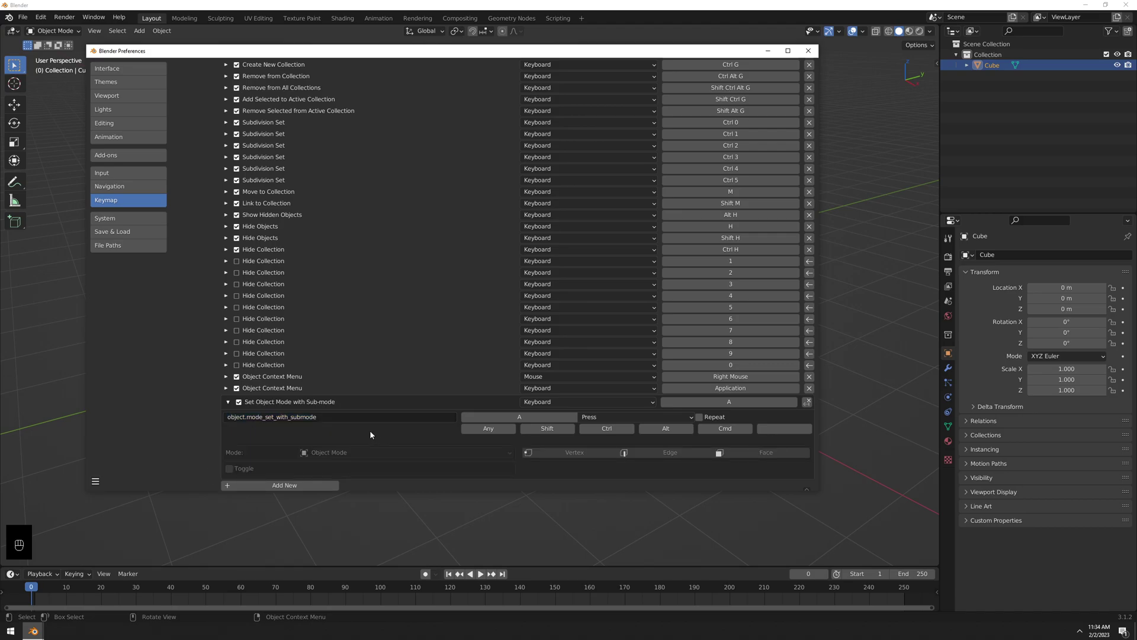
{"action": "scroll", "coordinate": [332, 460], "scroll_direction": "down", "scroll_amount": 2}
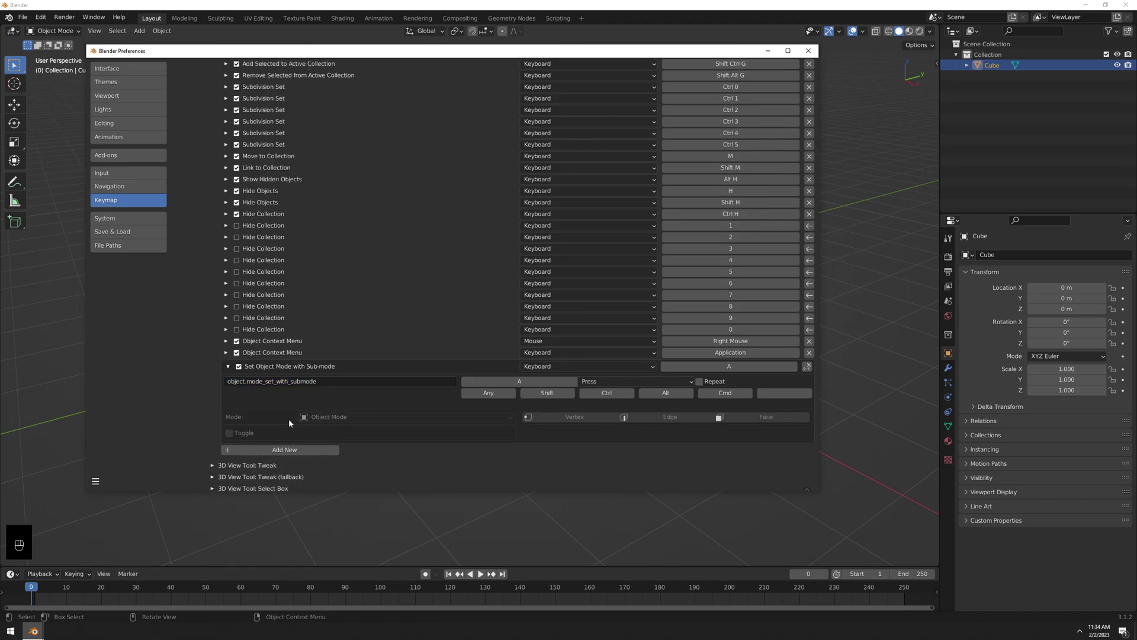
{"action": "left_click", "coordinate": [350, 419]}
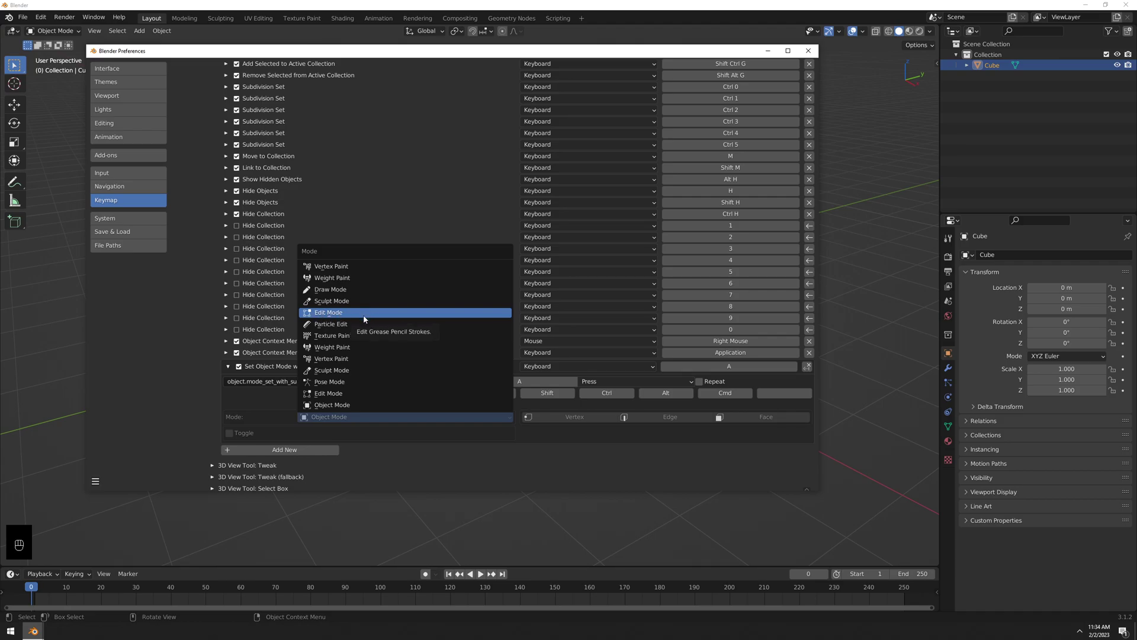
{"action": "left_click", "coordinate": [345, 394]}
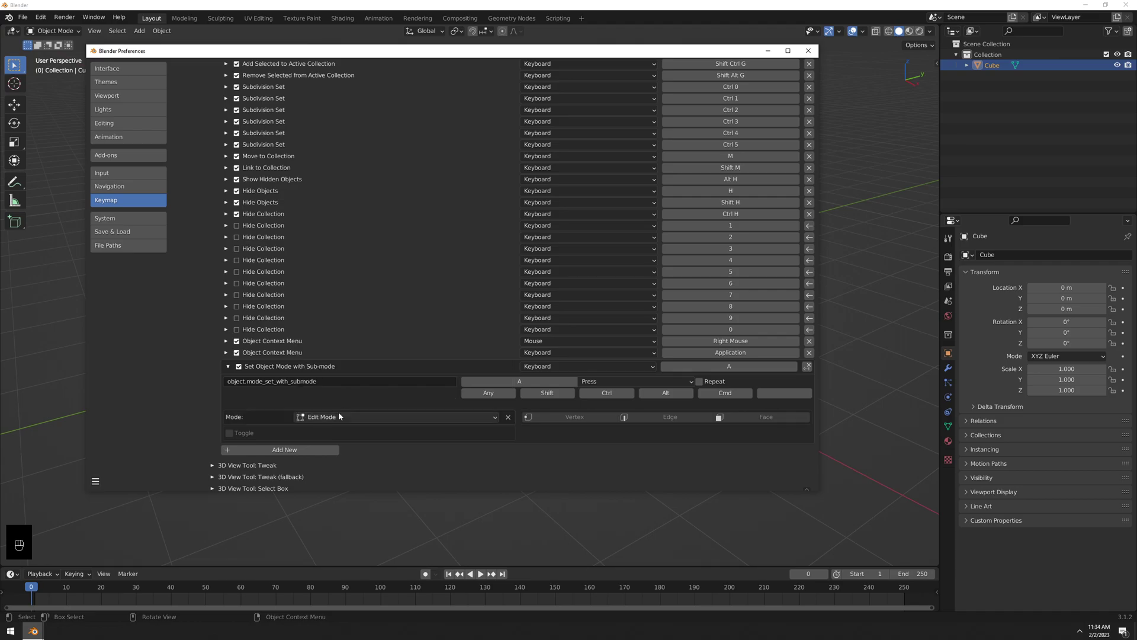
{"action": "left_click", "coordinate": [341, 416]}
{"action": "left_click", "coordinate": [386, 406]}
{"action": "left_click", "coordinate": [600, 419]}
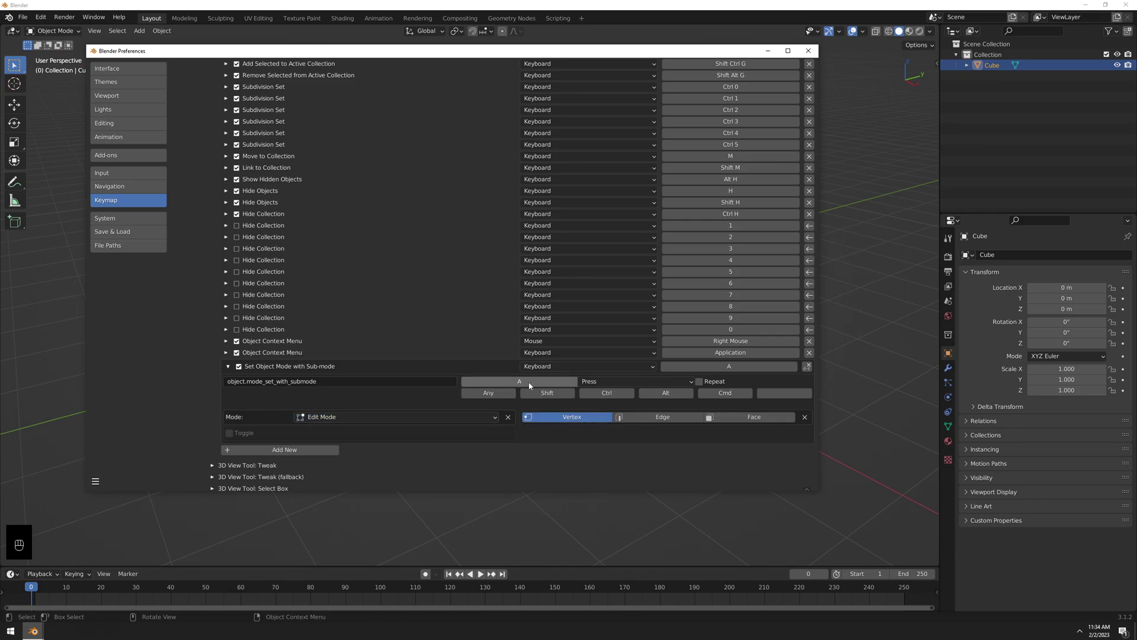
{"action": "key", "text": "1"}
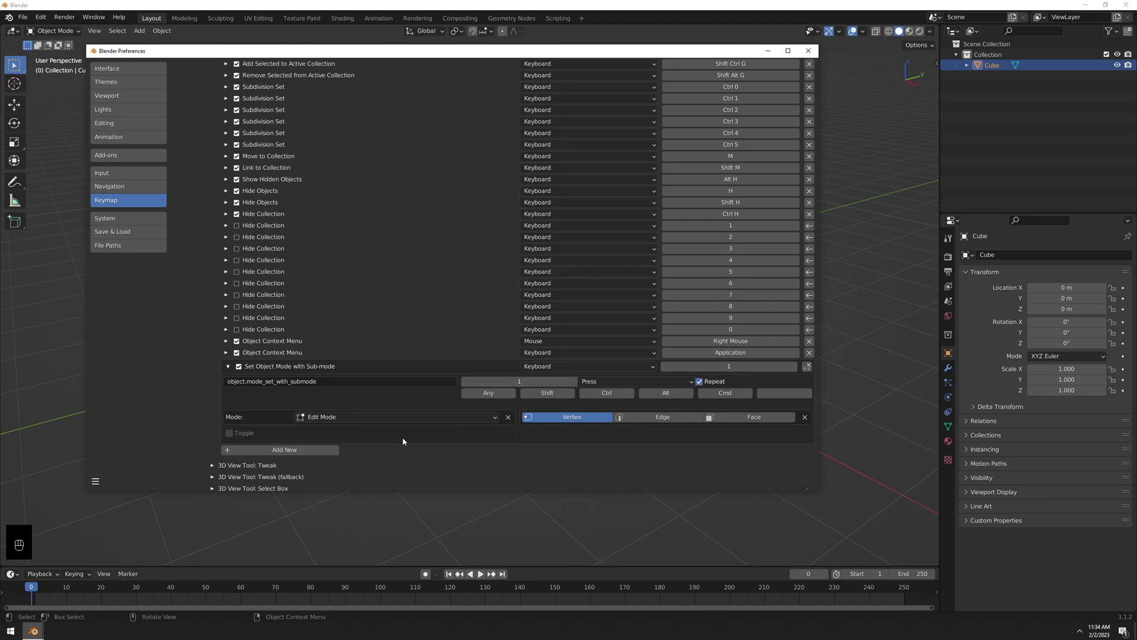
{"action": "left_click", "coordinate": [307, 450]}
{"action": "scroll", "coordinate": [324, 437], "scroll_direction": "down", "scroll_amount": 3}
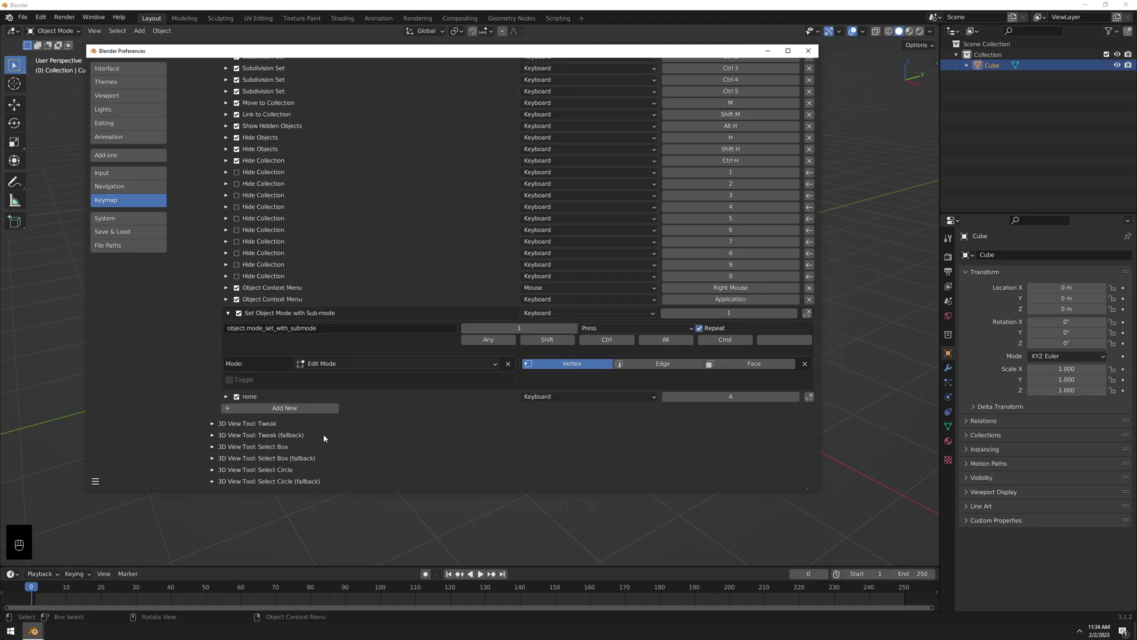
- Paste the operator into the second entry and bind key 2 to Edit Mode Edge with Repeat
{"action": "left_click", "coordinate": [226, 396]}
{"action": "left_click", "coordinate": [272, 413]}
{"action": "key", "text": "ctrl+v"}
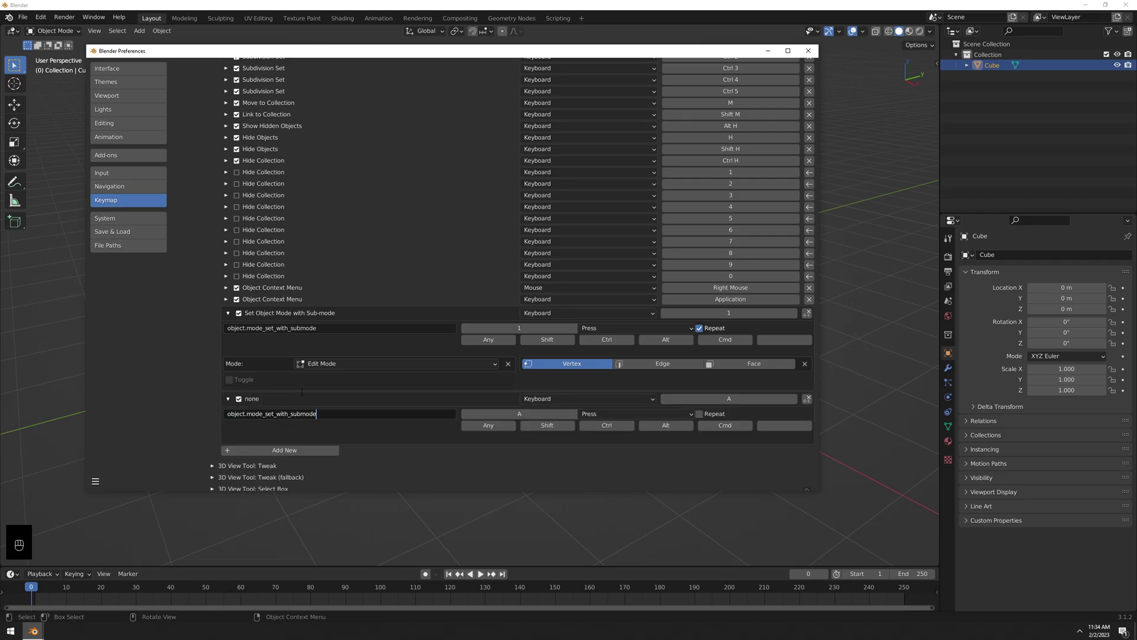
{"action": "key", "text": "Return"}
{"action": "left_click", "coordinate": [334, 449]}
{"action": "left_click", "coordinate": [334, 427]}
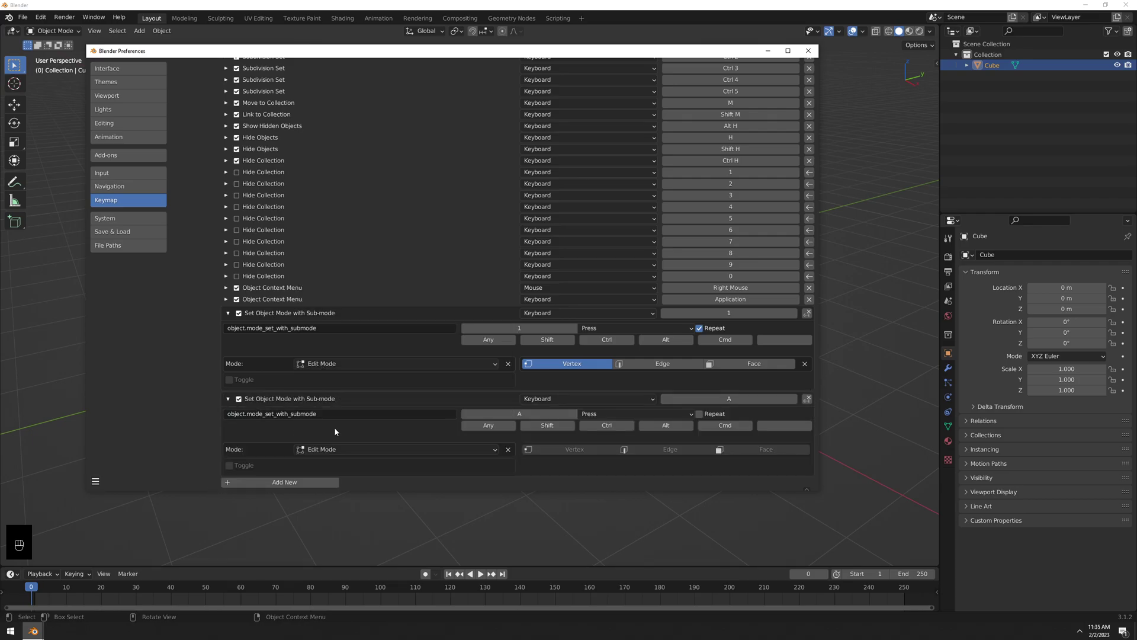
{"action": "left_click", "coordinate": [522, 418]}
{"action": "key", "text": "2"}
{"action": "left_click", "coordinate": [656, 450]}
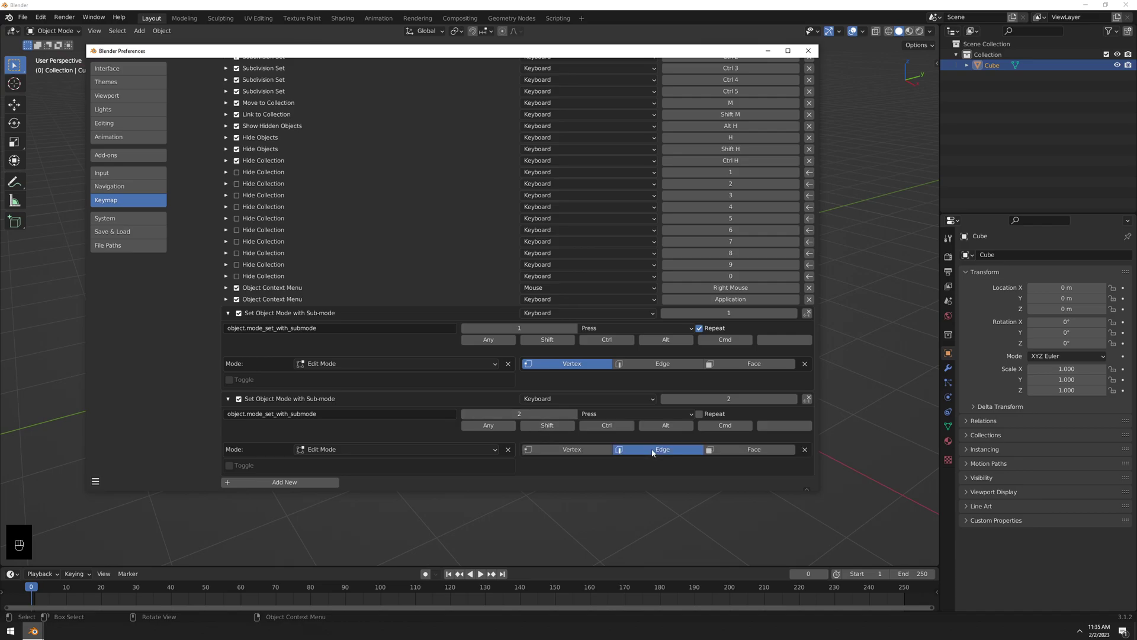
{"action": "left_click", "coordinate": [700, 420]}
{"action": "scroll", "coordinate": [374, 434], "scroll_direction": "down", "scroll_amount": 2}
- Add a third entry with the same operator, binding key 3 to Edit Mode Face with Repeat
{"action": "left_click", "coordinate": [305, 427]}
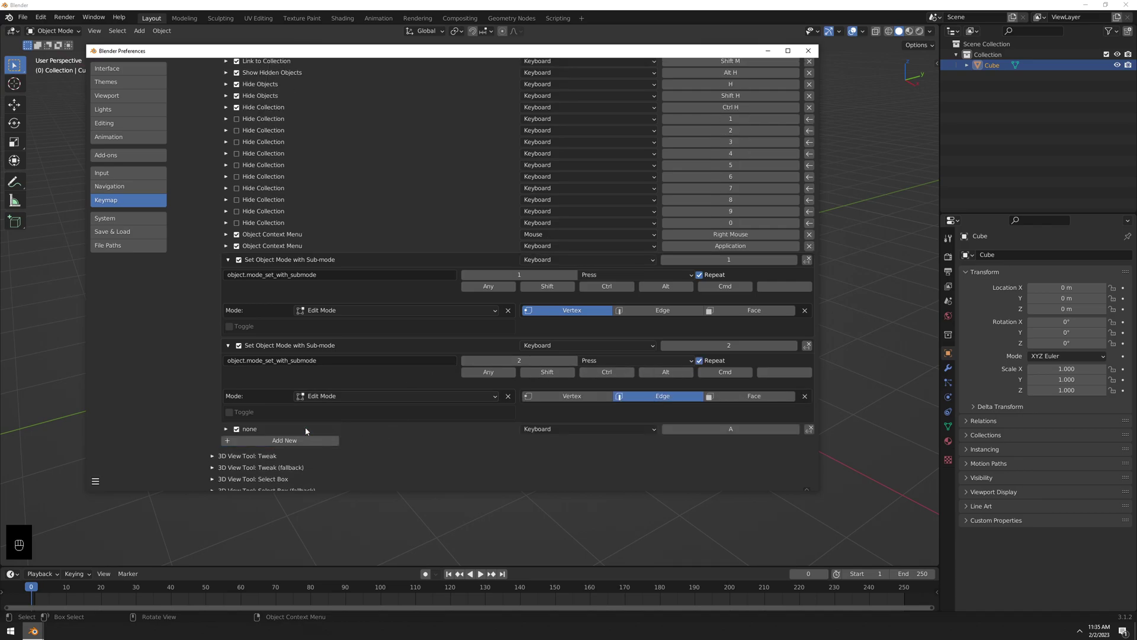
{"action": "left_click", "coordinate": [226, 429]}
{"action": "left_click", "coordinate": [283, 447]}
{"action": "key", "text": "ctrl+v"}
{"action": "key", "text": "Return"}
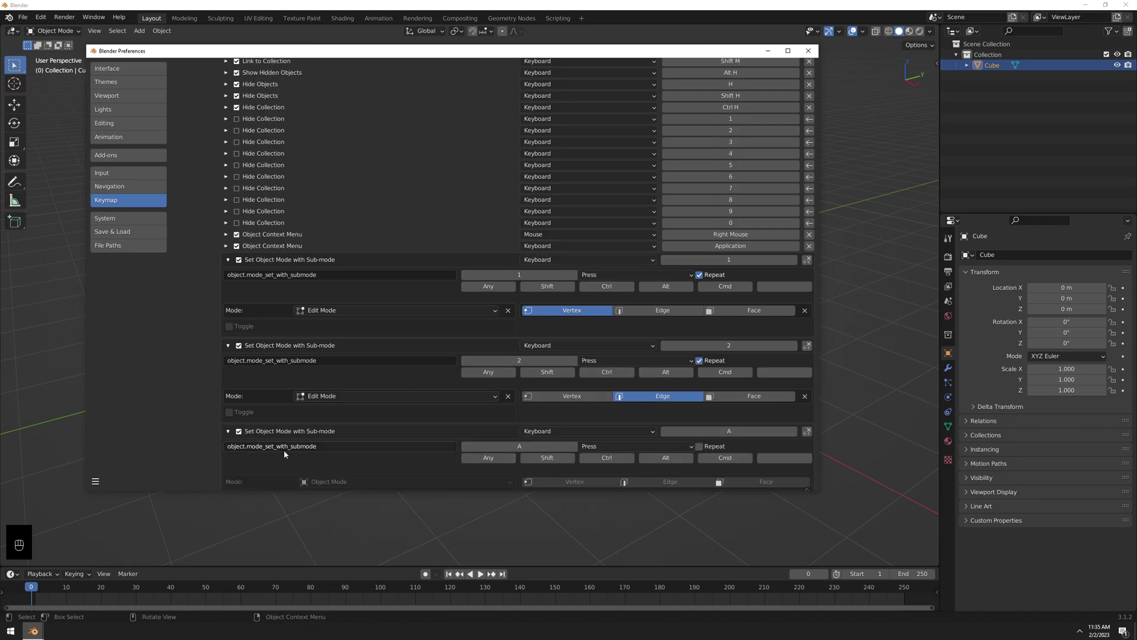
{"action": "scroll", "coordinate": [318, 458], "scroll_direction": "down", "scroll_amount": 2}
{"action": "left_click", "coordinate": [332, 446]}
{"action": "left_click", "coordinate": [331, 424]}
{"action": "left_click", "coordinate": [519, 411]}
{"action": "key", "text": "3"}
{"action": "left_click", "coordinate": [754, 446]}
{"action": "left_click", "coordinate": [700, 411]}
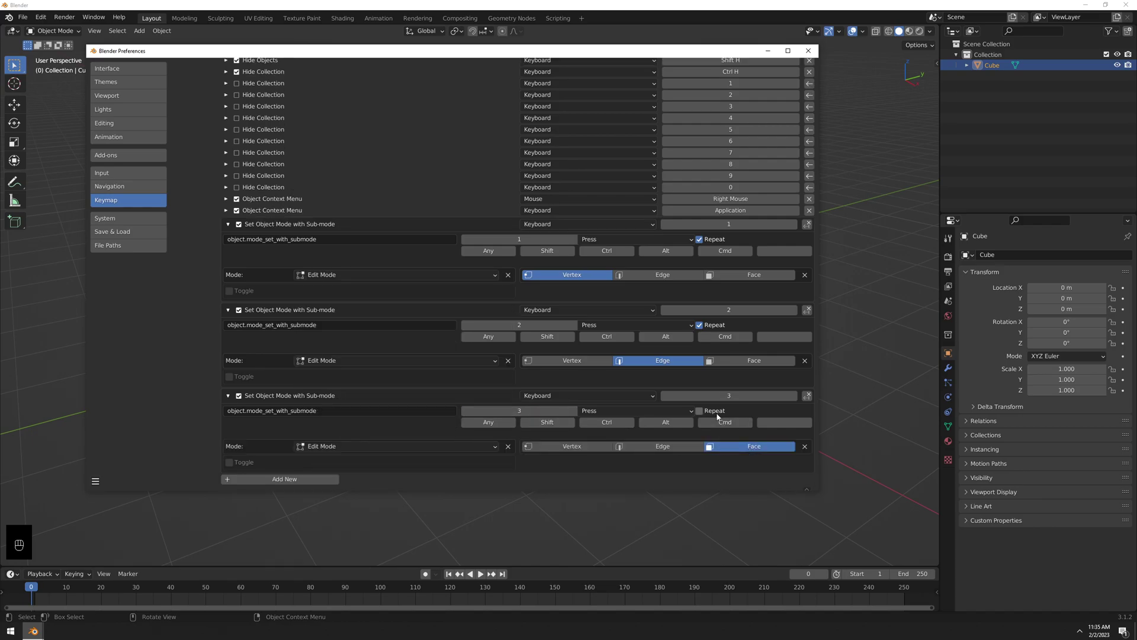
{"action": "scroll", "coordinate": [412, 413], "scroll_direction": "down", "scroll_amount": 2}
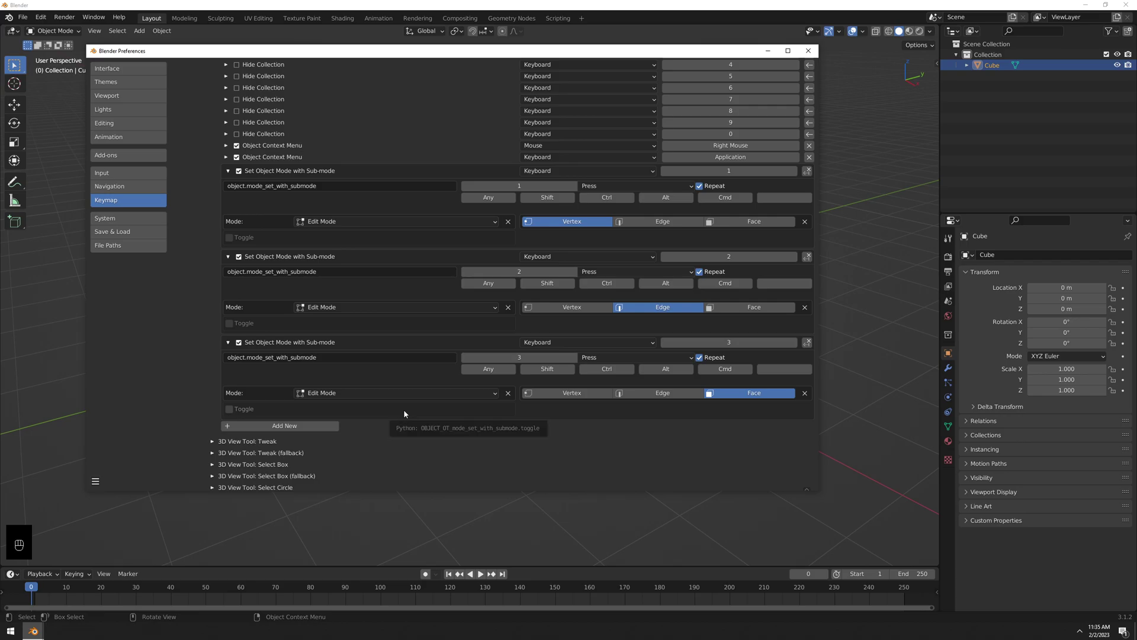
{"action": "left_click", "coordinate": [95, 480]}
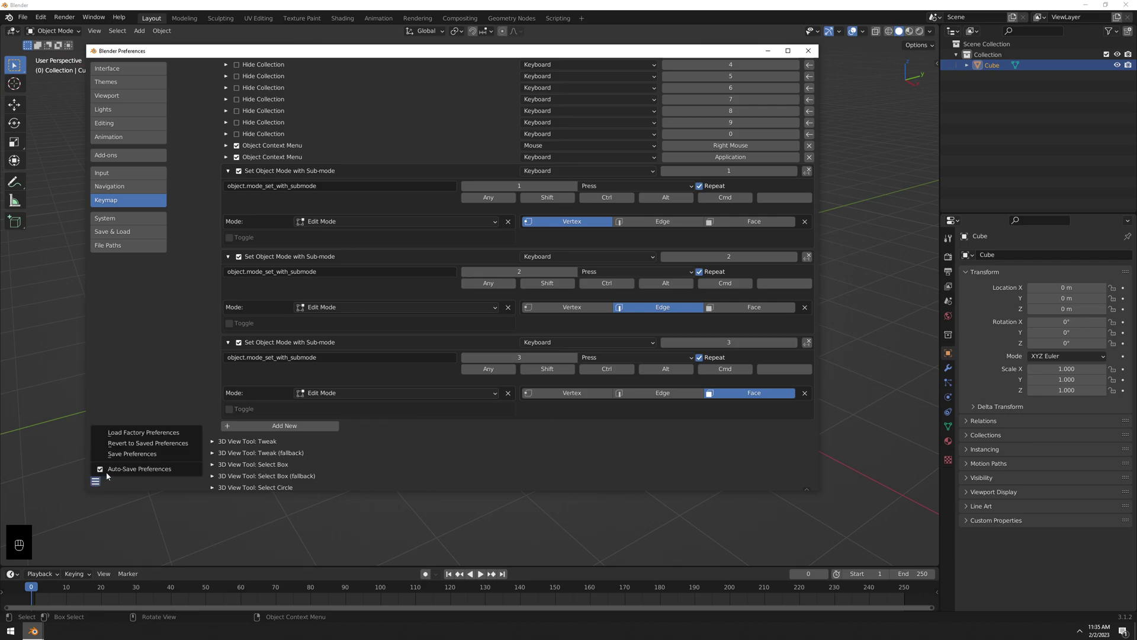
{"action": "left_click", "coordinate": [132, 454]}
{"action": "scroll", "coordinate": [363, 338], "scroll_direction": "down", "scroll_amount": 3}
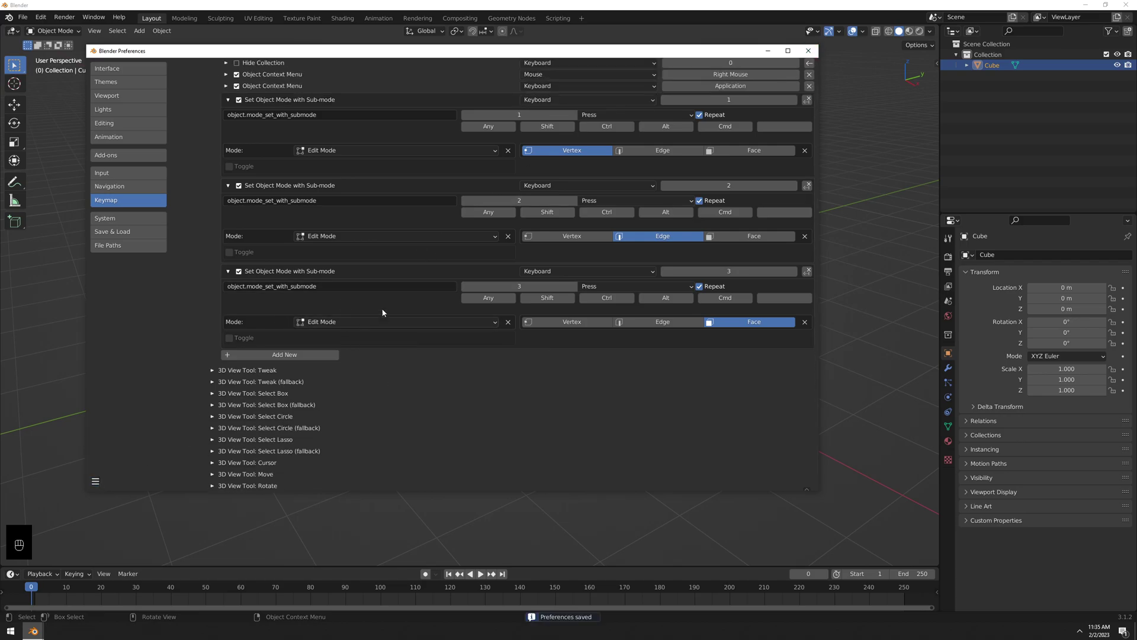
{"action": "left_click", "coordinate": [808, 51]}
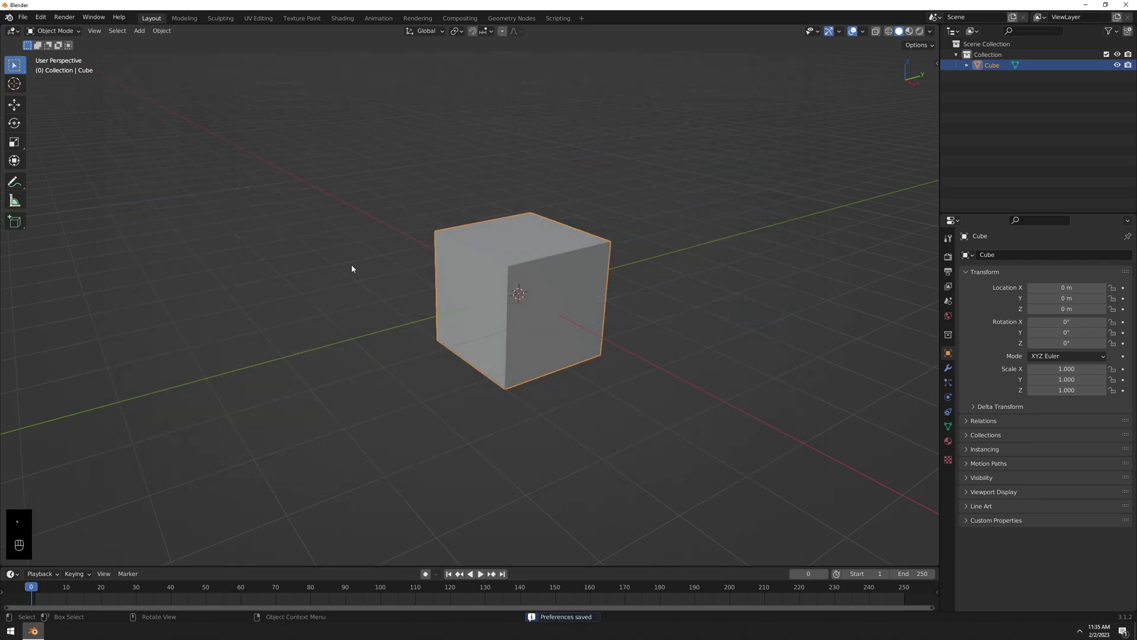
{"action": "key", "text": "Tab"}
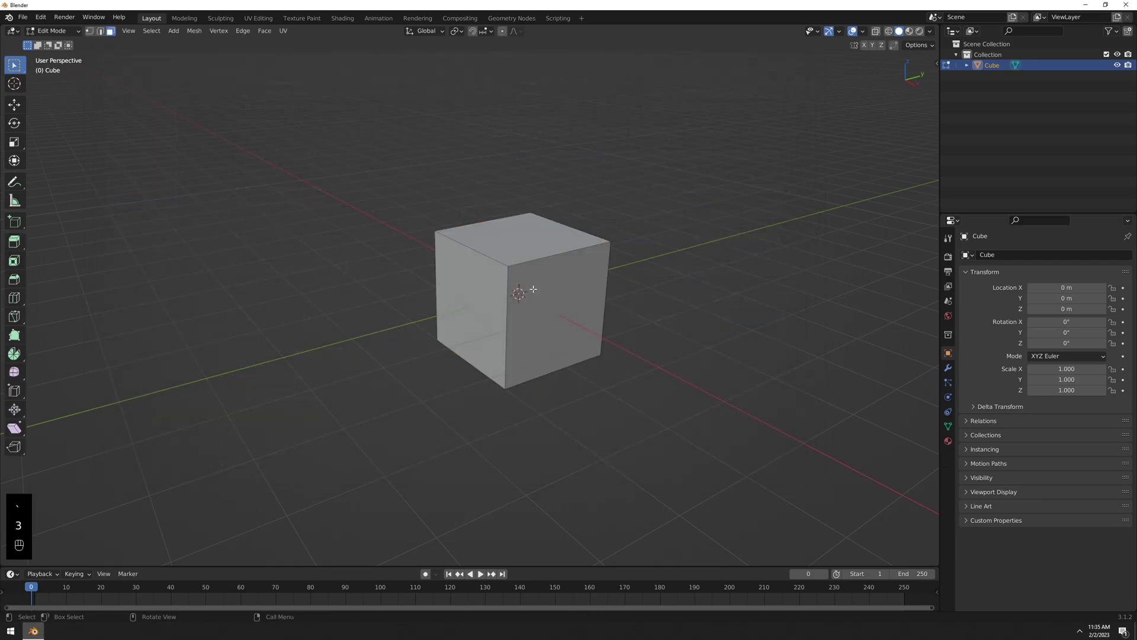
{"action": "key", "text": "3"}
{"action": "left_click", "coordinate": [519, 314]}
{"action": "left_click", "coordinate": [519, 314]}
{"action": "left_click", "coordinate": [519, 314]}
{"action": "key", "text": "Tab"}
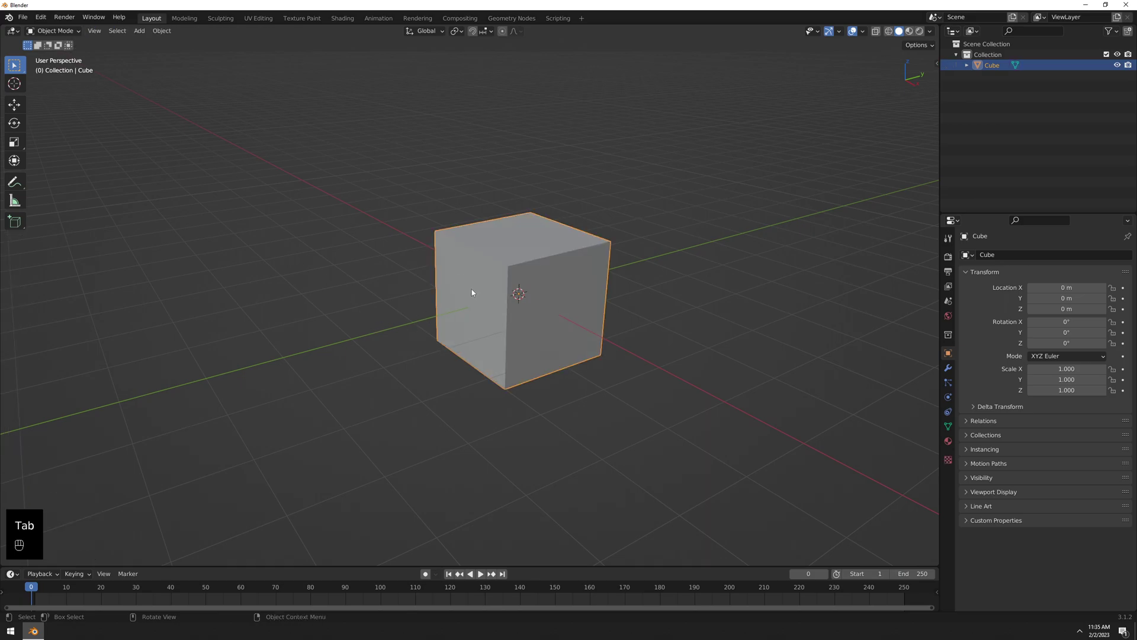
{"action": "key", "text": "Tab"}
{"action": "key", "text": "2"}
{"action": "left_click", "coordinate": [538, 261]}
{"action": "left_click", "coordinate": [538, 262]}
{"action": "left_click", "coordinate": [538, 261]}
{"action": "left_click", "coordinate": [538, 261]}
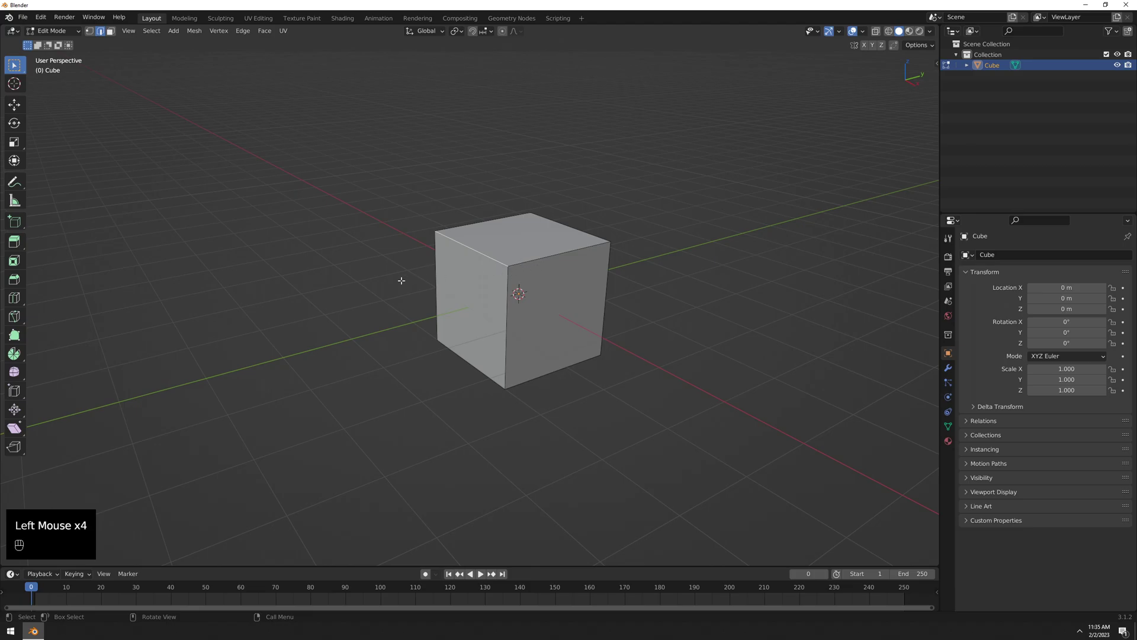
{"action": "key", "text": "Tab"}
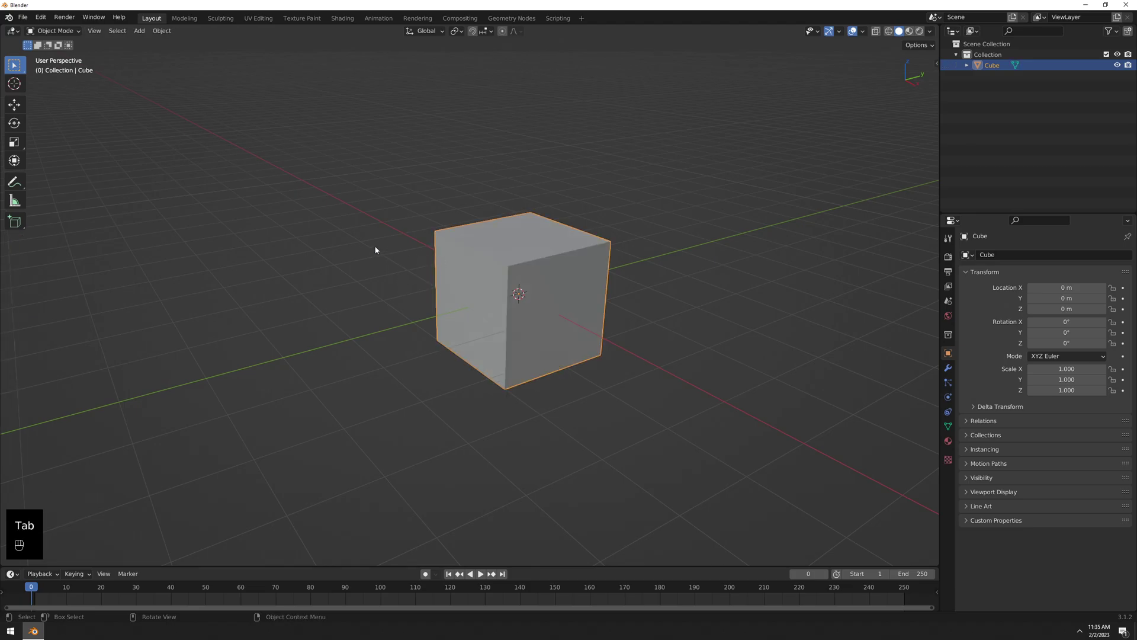
{"action": "key", "text": "Tab"}
{"action": "key", "text": "1"}
{"action": "left_click", "coordinate": [508, 265]}
{"action": "left_click", "coordinate": [508, 265]}
{"action": "left_click", "coordinate": [610, 241]}
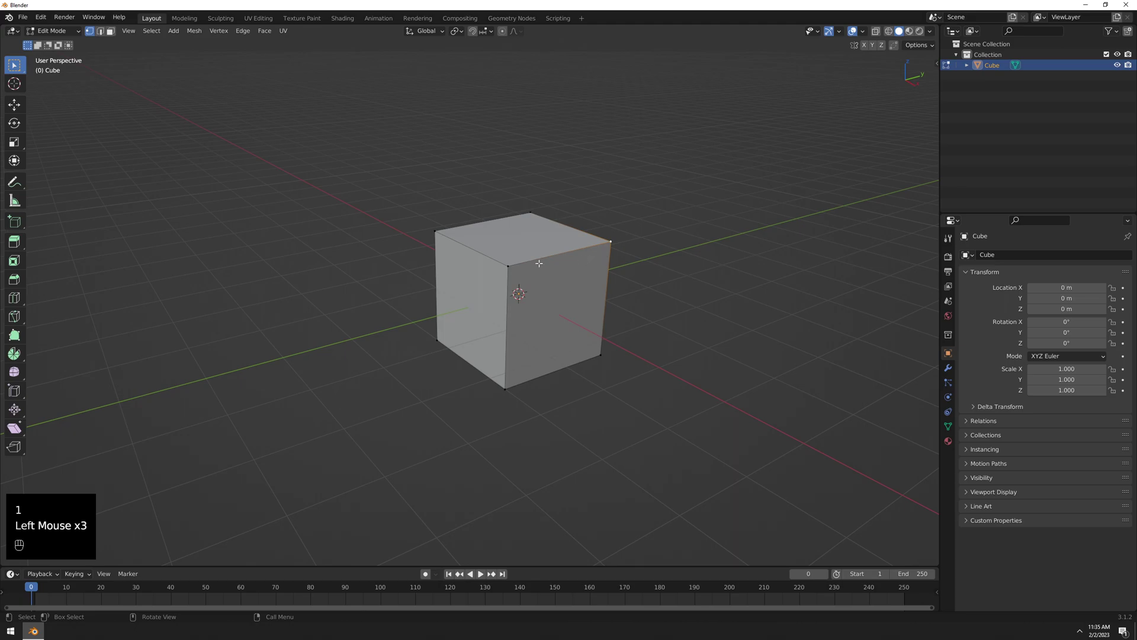
{"action": "key", "text": "Tab"}
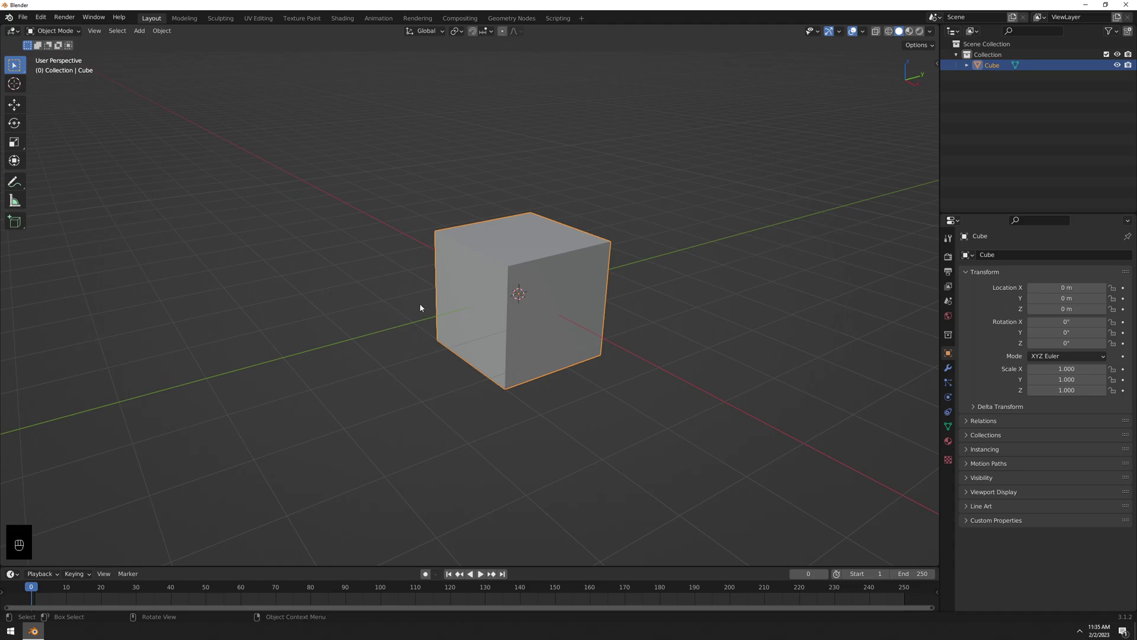
- Toggle the cube with Tab, then reopen Preferences on Keymap in an enlarged window
{"action": "key", "text": "Tab"}
{"action": "key", "text": "Tab"}
{"action": "key", "text": "Tab"}
{"action": "key", "text": "Tab"}
{"action": "key", "text": "Tab"}
{"action": "key", "text": "Tab"}
{"action": "key", "text": "Tab"}
{"action": "key", "text": "Tab"}
{"action": "key", "text": "Tab"}
{"action": "key", "text": "Tab"}
{"action": "key", "text": "Tab"}
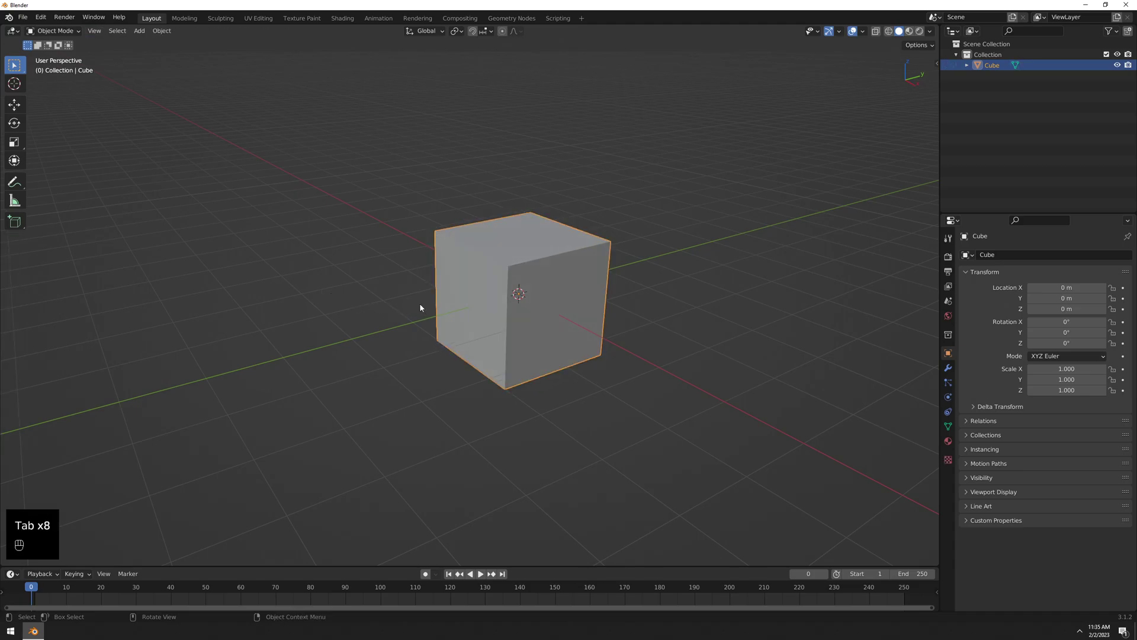
{"action": "key", "text": "Tab"}
{"action": "left_click", "coordinate": [40, 16]}
{"action": "left_click", "coordinate": [83, 168]}
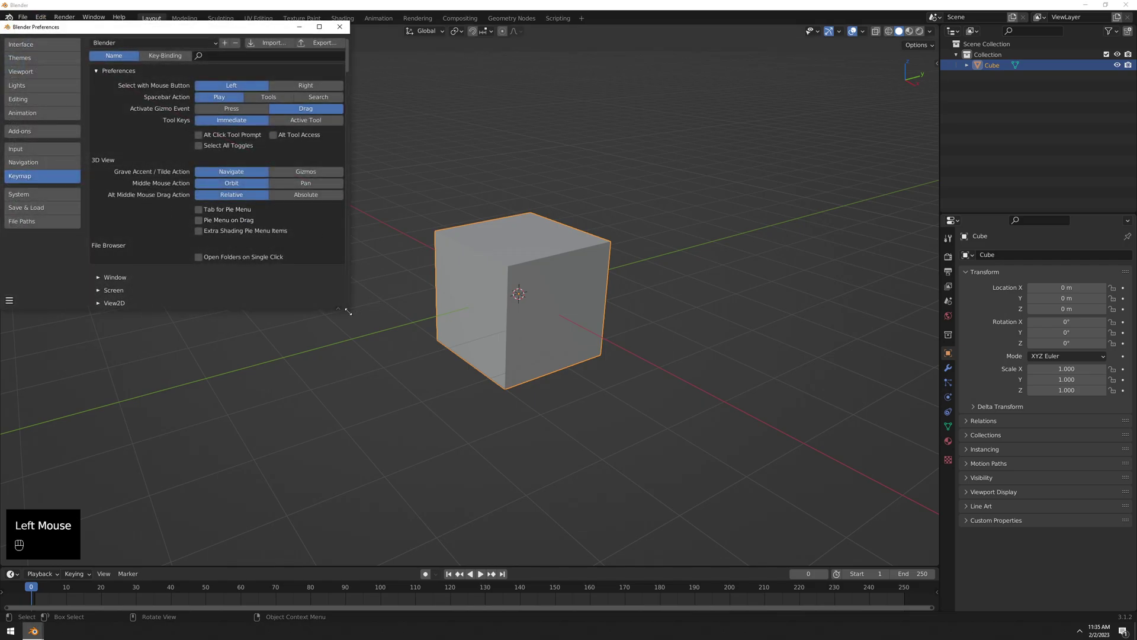
{"action": "left_click_drag", "start_coordinate": [349, 312], "coordinate": [764, 506]}
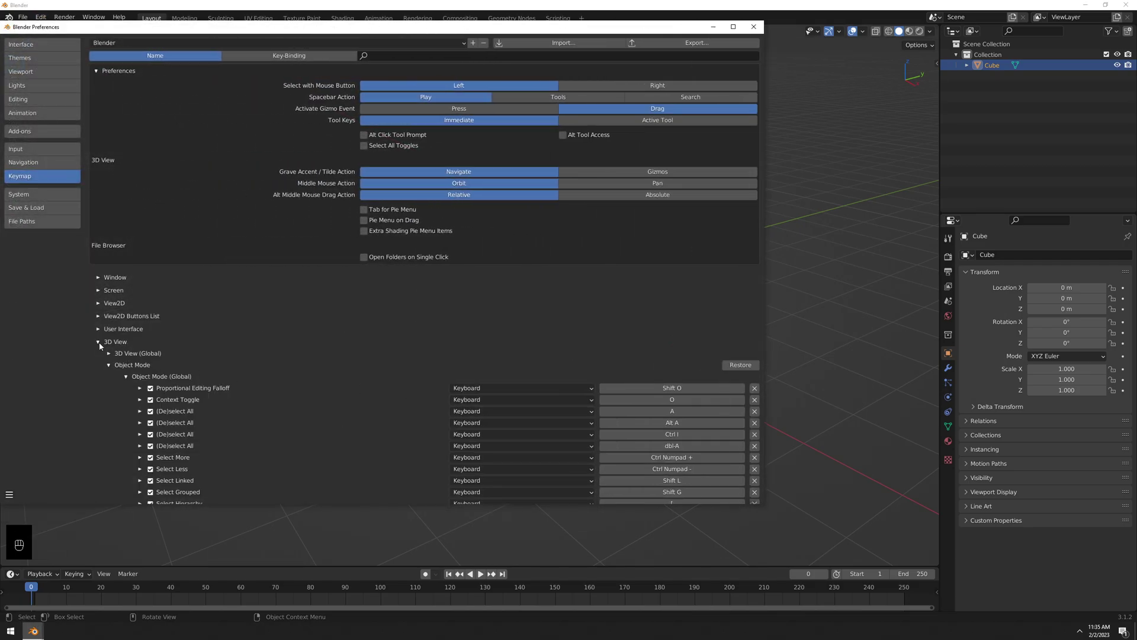
- Expand 3D View > Object Non-modal > Set Object Mode to show its Tab binding
{"action": "left_click", "coordinate": [110, 365]}
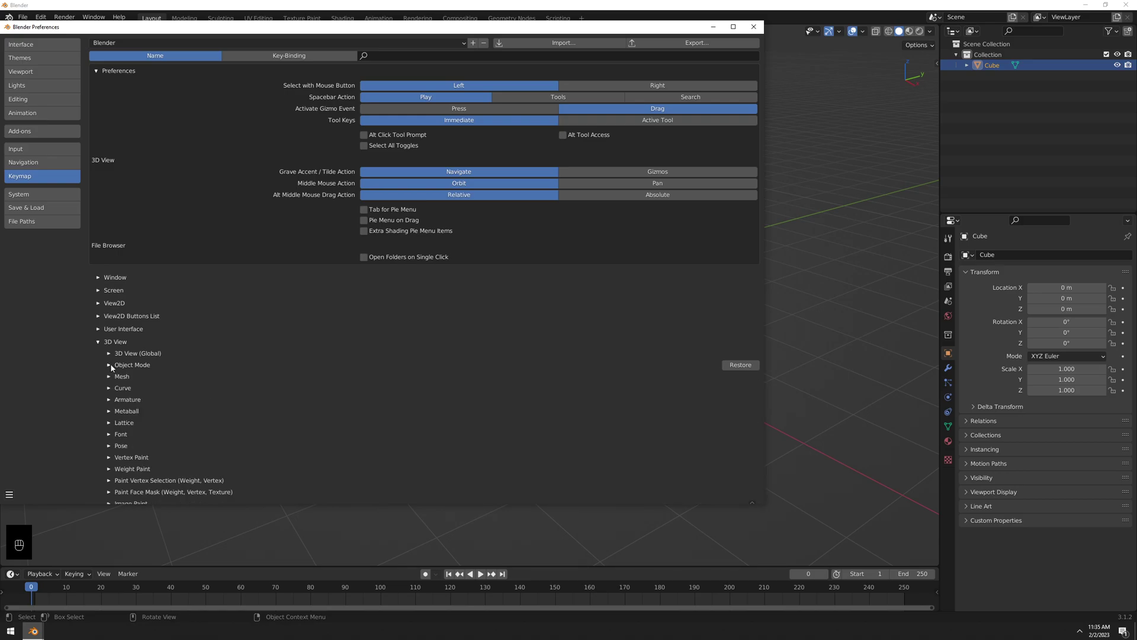
{"action": "scroll", "coordinate": [129, 346], "scroll_direction": "down", "scroll_amount": 8}
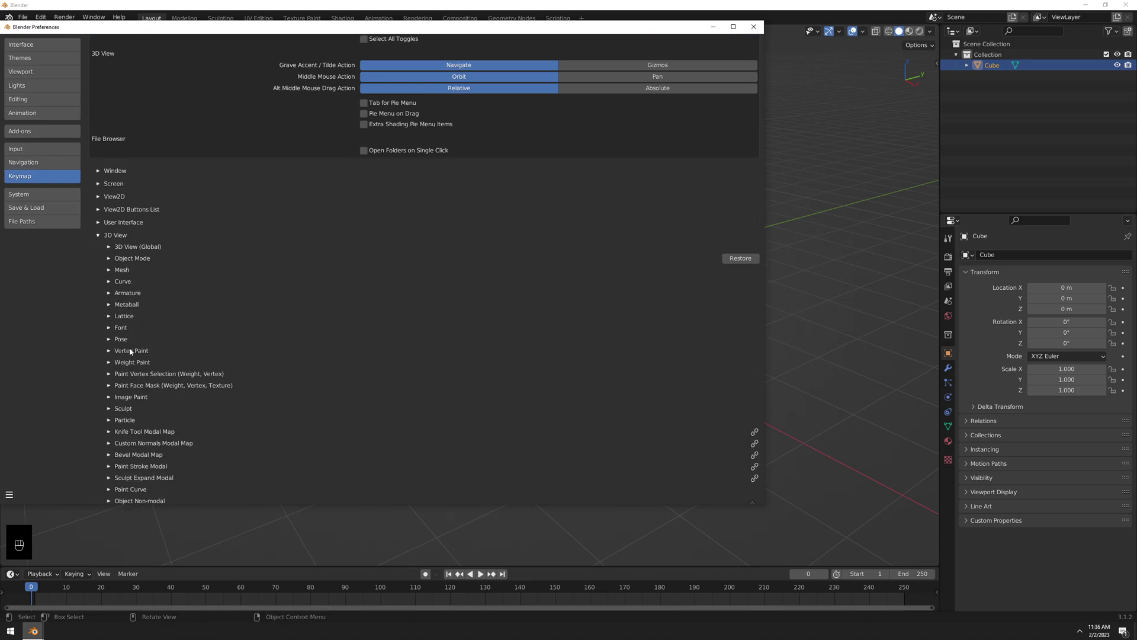
{"action": "scroll", "coordinate": [133, 368], "scroll_direction": "down", "scroll_amount": 1}
{"action": "left_click", "coordinate": [109, 359]}
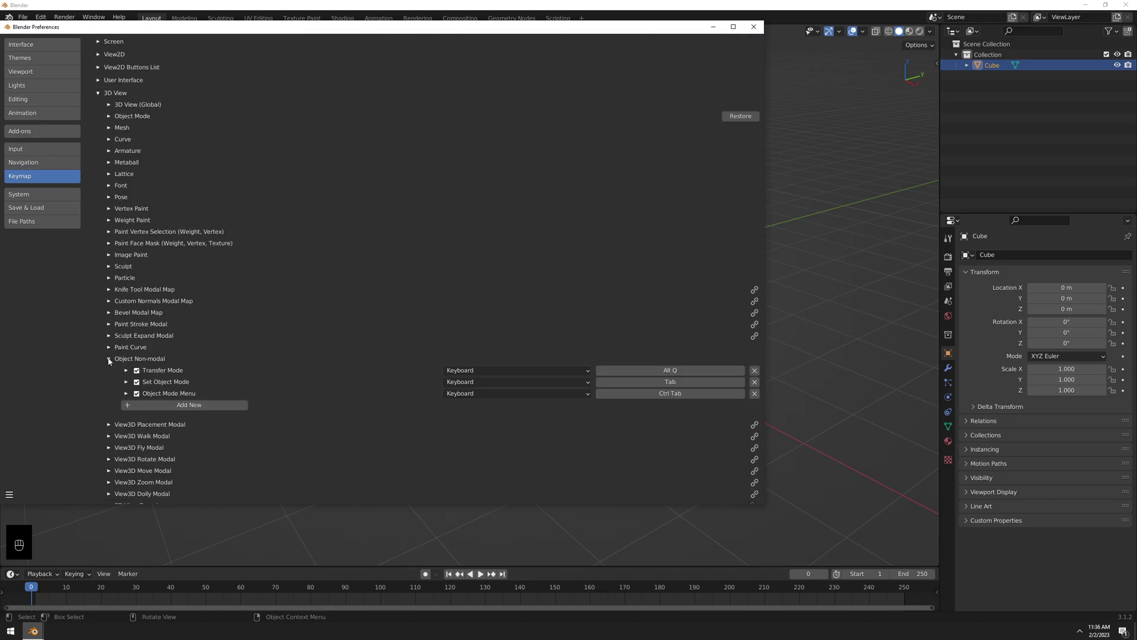
{"action": "left_click", "coordinate": [127, 383]}
{"action": "scroll", "coordinate": [200, 385], "scroll_direction": "down", "scroll_amount": 1}
{"action": "scroll", "coordinate": [200, 387], "scroll_direction": "down", "scroll_amount": 1}
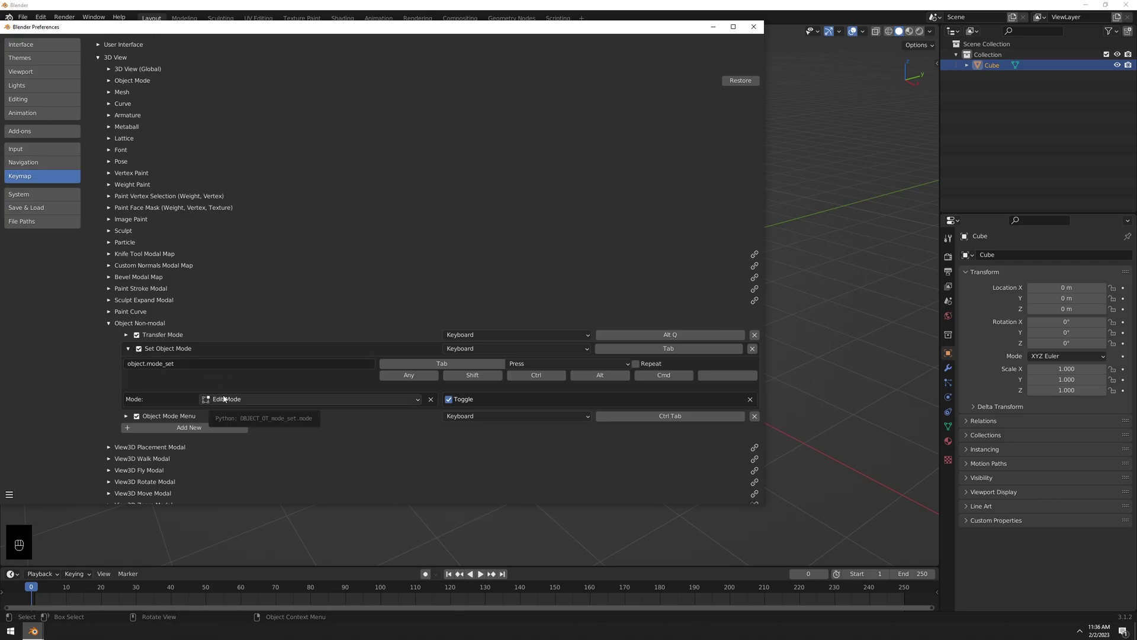
- Clear the Tab key from Set Object Mode, target Object Mode, and save the preferences
{"action": "left_click", "coordinate": [457, 363]}
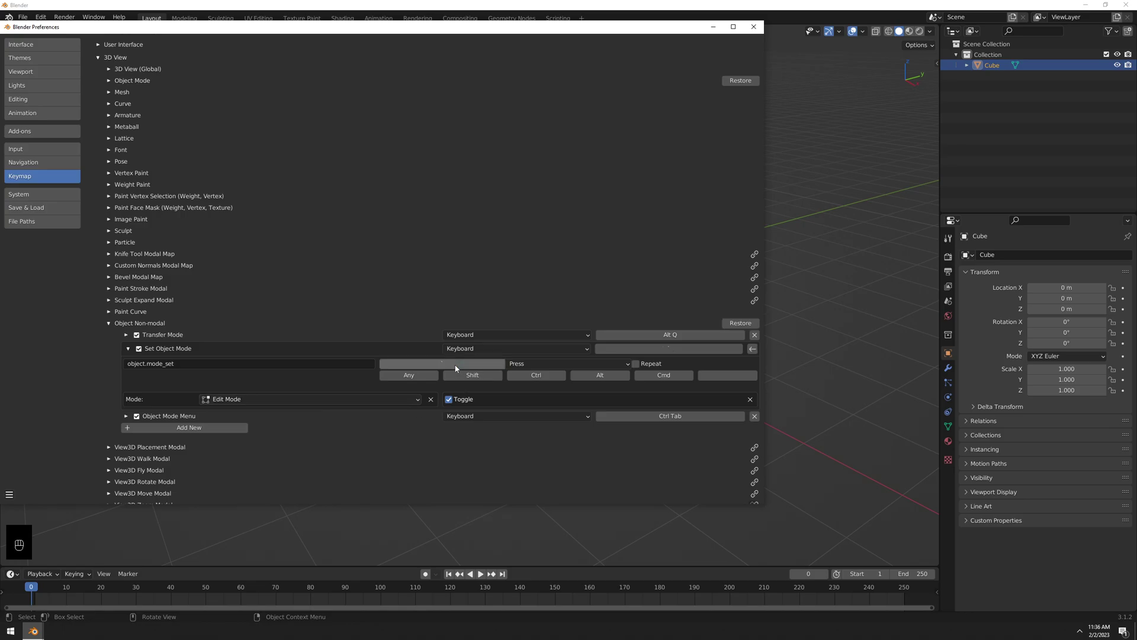
{"action": "left_click", "coordinate": [446, 367]}
{"action": "key", "text": "grave"}
{"action": "left_click", "coordinate": [305, 399]}
{"action": "left_click", "coordinate": [268, 389]}
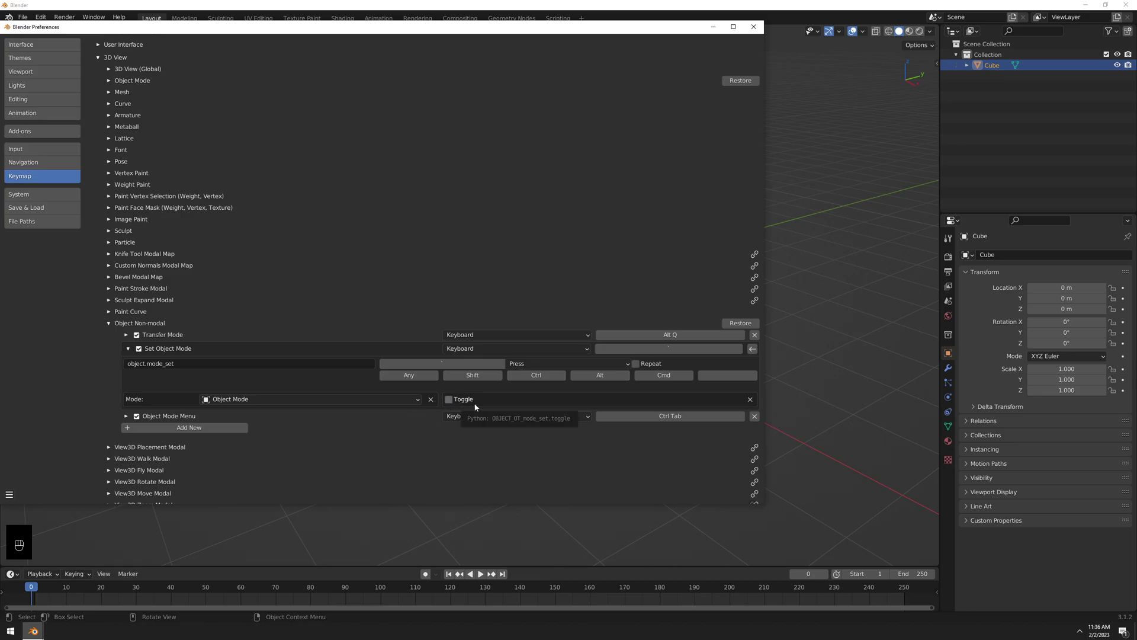
{"action": "left_click", "coordinate": [10, 494]}
{"action": "left_click", "coordinate": [26, 466]}
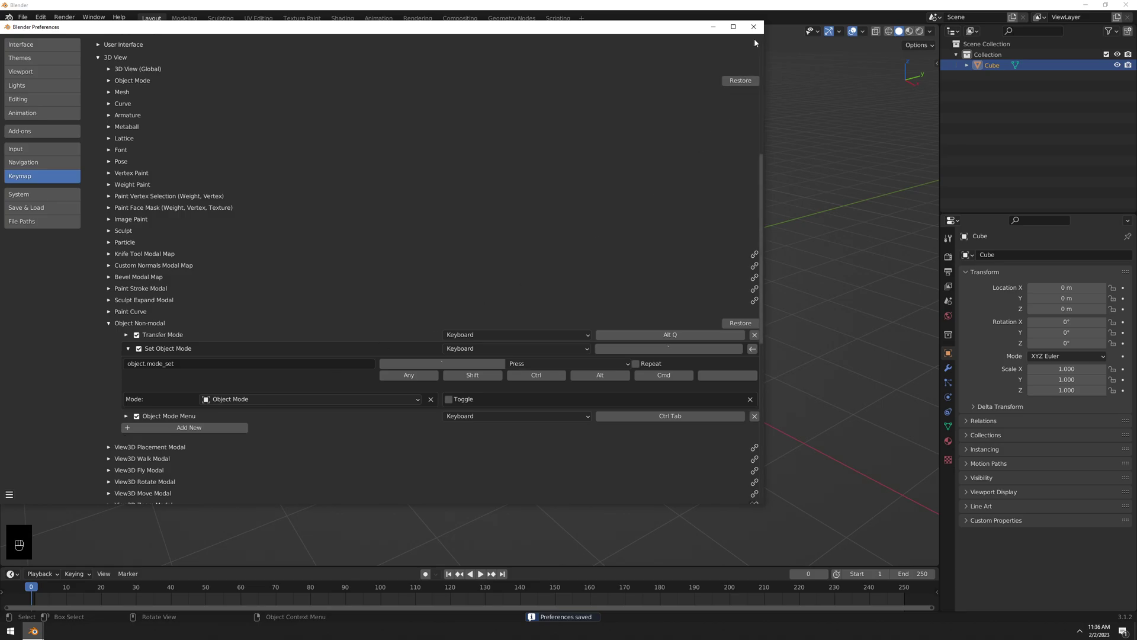
- Close Preferences and reselect the cube in the viewport
{"action": "left_click", "coordinate": [753, 27]}
{"action": "left_click", "coordinate": [335, 335]}
{"action": "left_click", "coordinate": [335, 335]}
{"action": "left_click", "coordinate": [334, 335]}
{"action": "left_click", "coordinate": [334, 337]}
{"action": "left_click", "coordinate": [302, 350]}
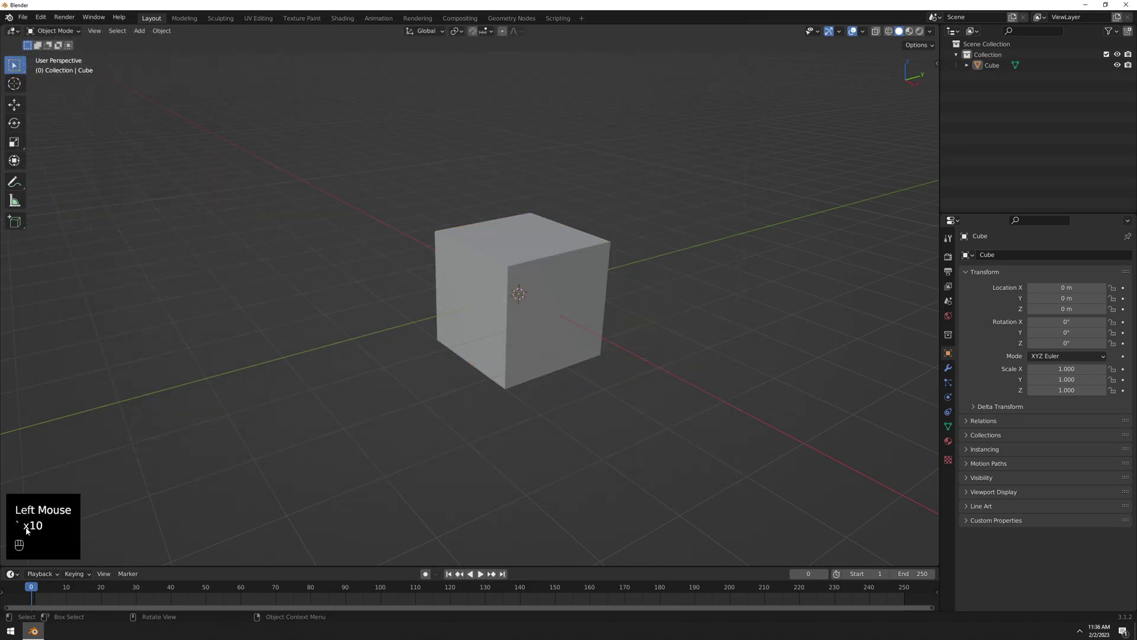
{"action": "left_click", "coordinate": [127, 447]}
{"action": "left_click", "coordinate": [413, 296]}
{"action": "left_click", "coordinate": [413, 296]}
{"action": "left_click", "coordinate": [413, 296]}
{"action": "left_click", "coordinate": [413, 296]}
{"action": "left_click", "coordinate": [413, 296]}
{"action": "left_click", "coordinate": [412, 296]}
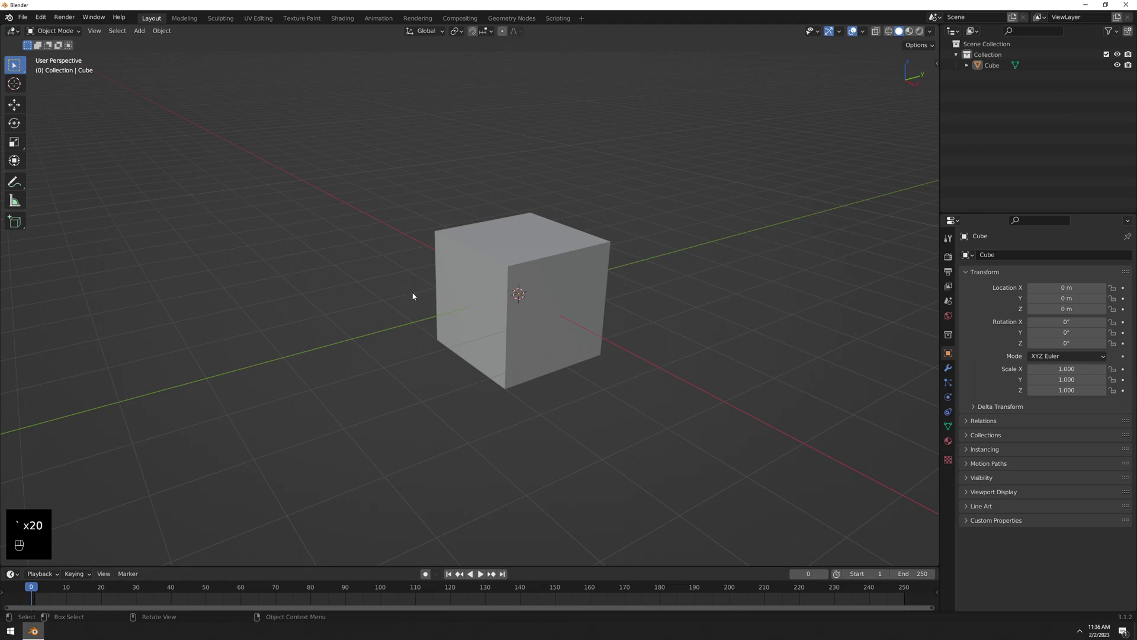
- Enter vertex Edit Mode with key 1, select the top-right vertex, and return to Object Mode
{"action": "key", "text": "Tab"}
{"action": "key", "text": "1"}
{"action": "left_click", "coordinate": [549, 283]}
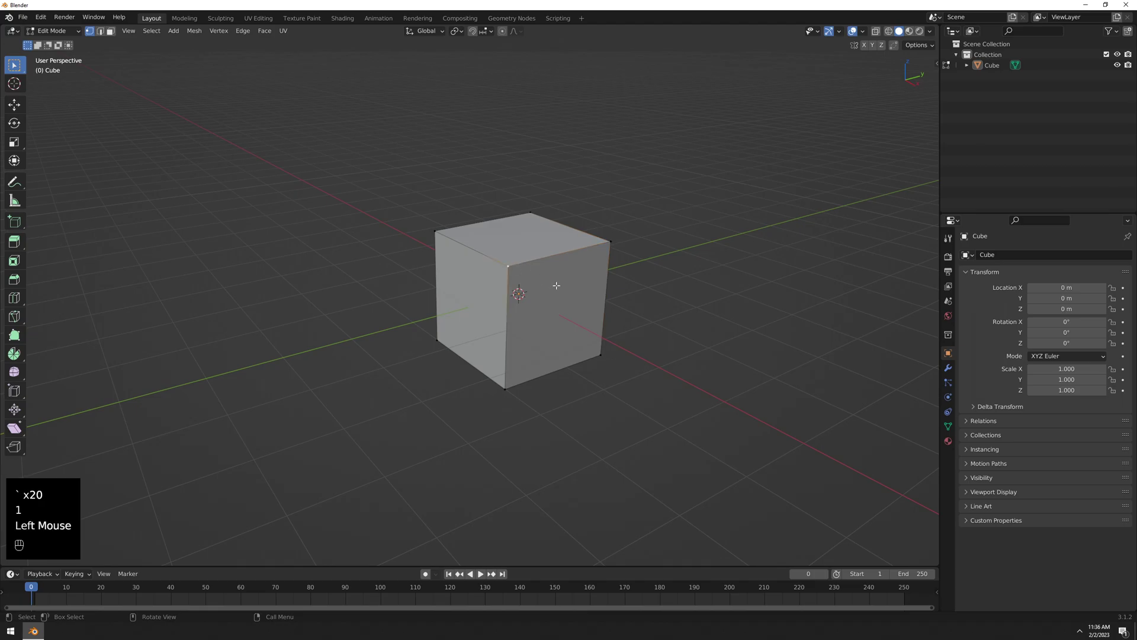
{"action": "key", "text": "Tab"}
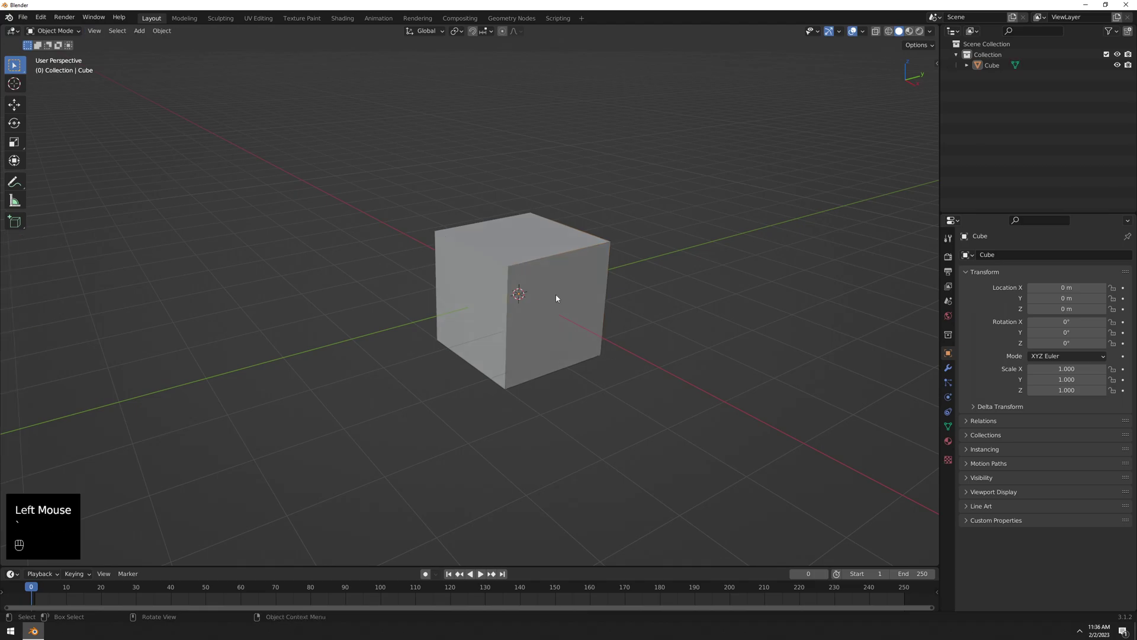
{"action": "left_click", "coordinate": [526, 275]}
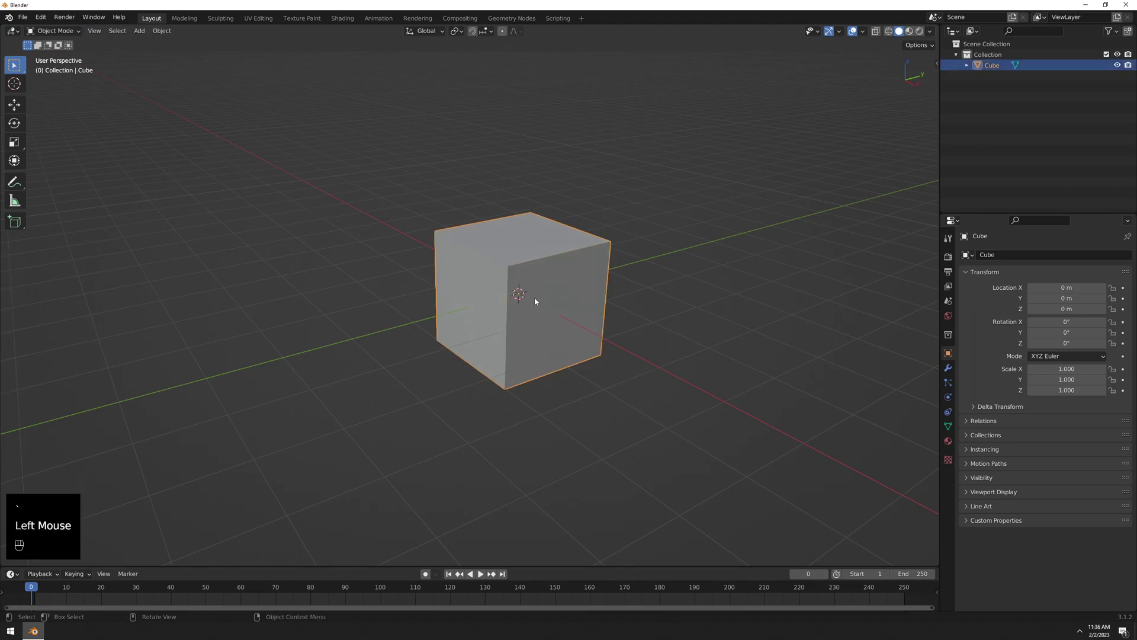
- Enter face Edit Mode with key 3, select the right face, return, and orbit the view
{"action": "key", "text": "Tab"}
{"action": "key", "text": "3"}
{"action": "left_click", "coordinate": [594, 304]}
{"action": "key", "text": "Tab"}
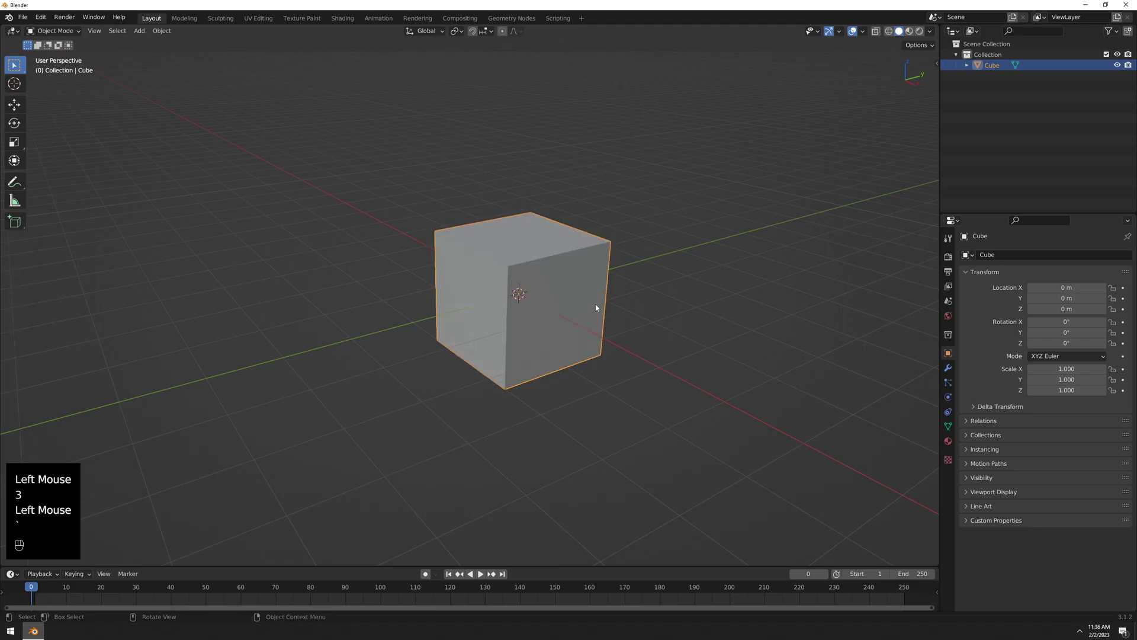
{"action": "middle_click_drag", "start_coordinate": [419, 269], "coordinate": [489, 283]}
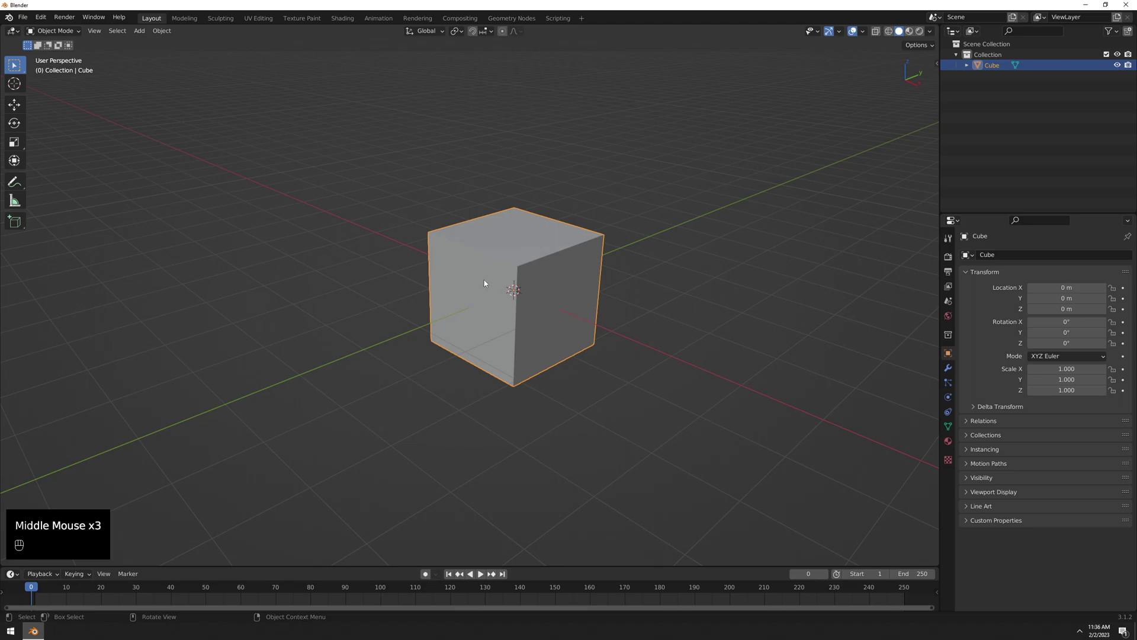
{"action": "left_click", "coordinate": [487, 279]}
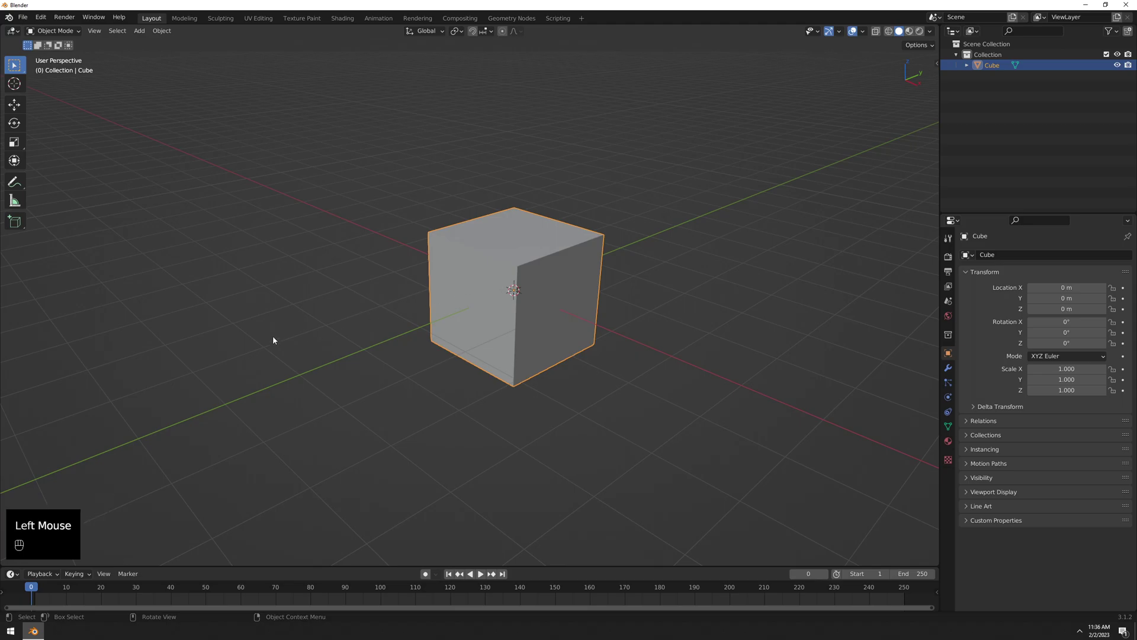